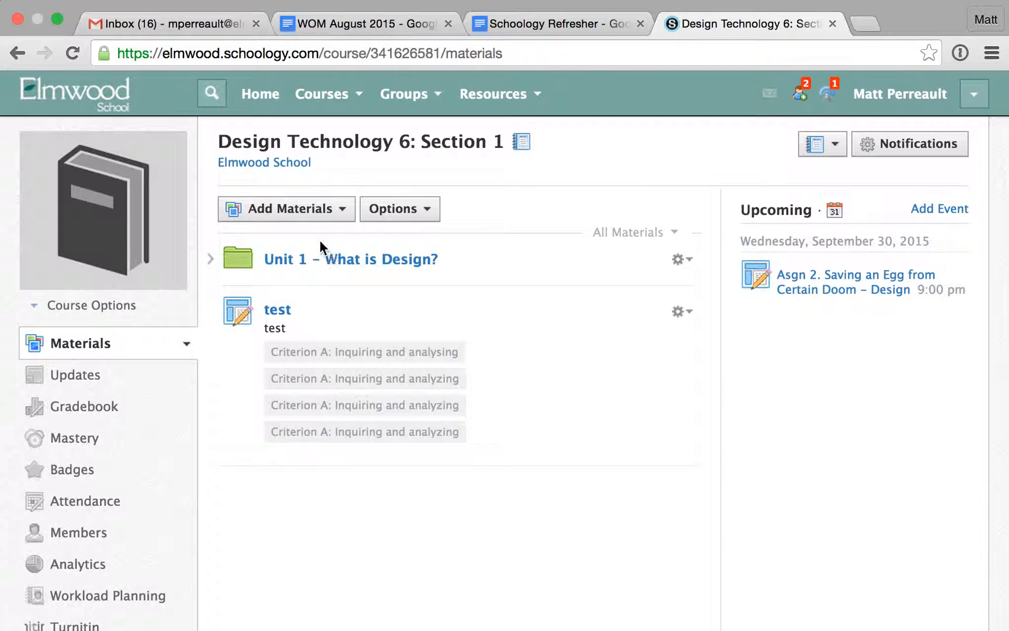
- Look through the contents of the "Unit 1 – What is Design?" folder and return to the course materials
{"action": "left_click", "coordinate": [315, 216]}
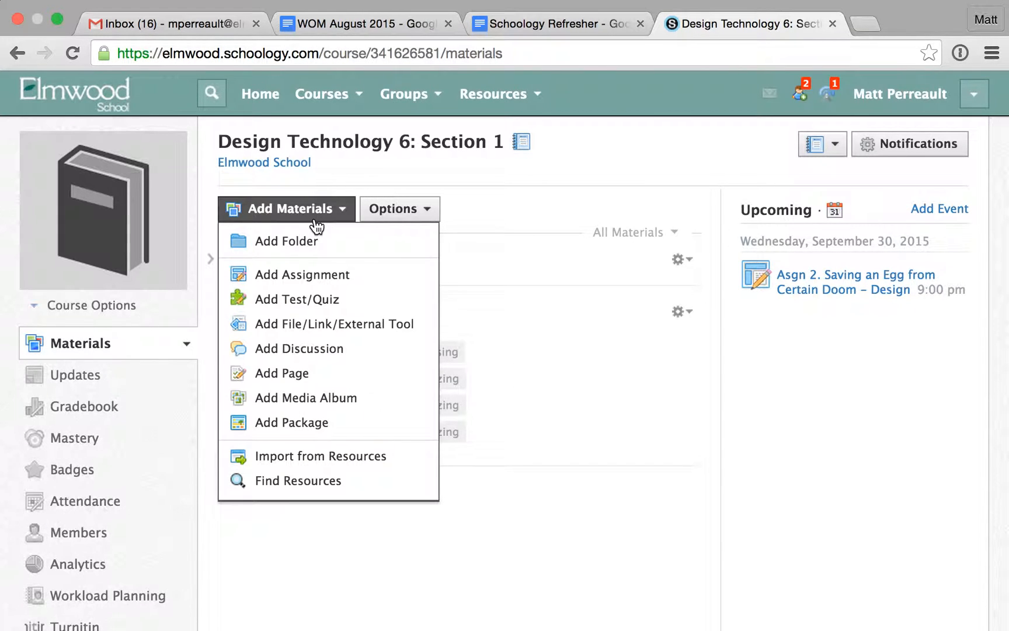
{"action": "left_click", "coordinate": [316, 225]}
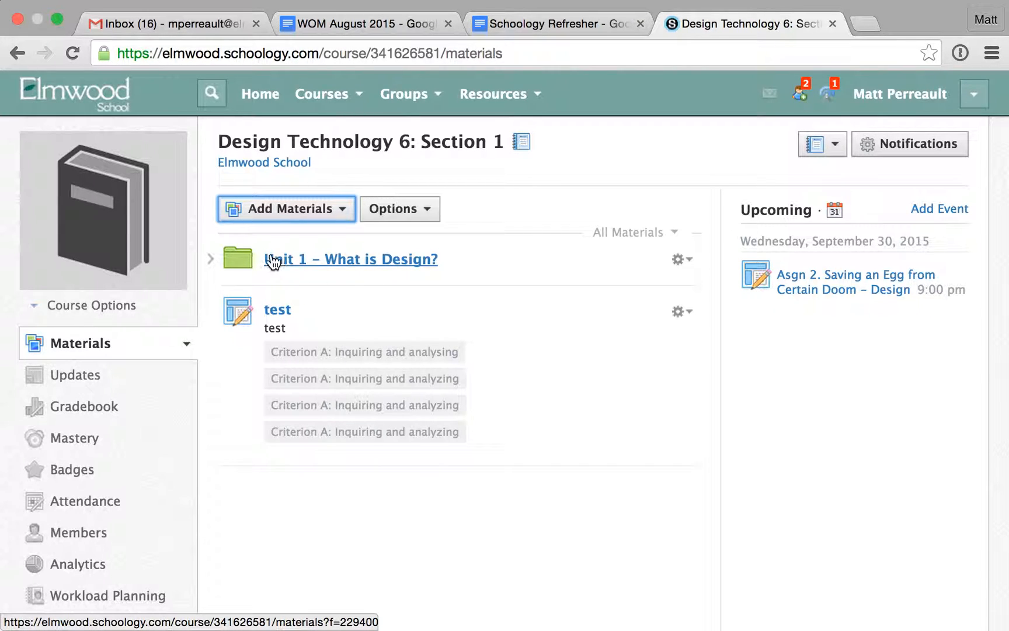
{"action": "left_click", "coordinate": [302, 265]}
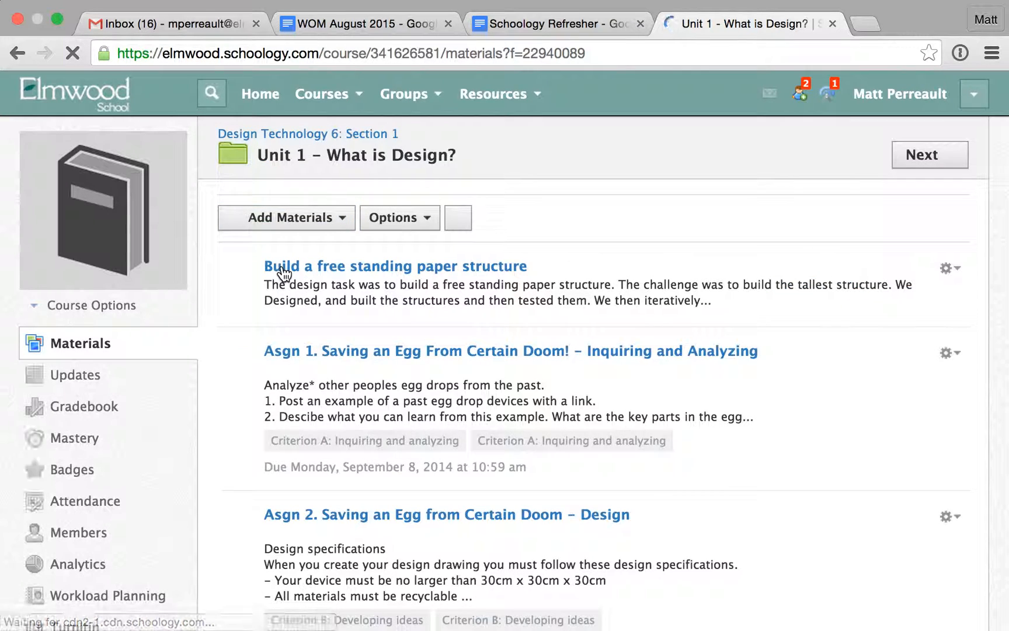
{"action": "scroll", "coordinate": [285, 272], "scroll_direction": "down", "scroll_amount": 10}
{"action": "scroll", "coordinate": [284, 272], "scroll_direction": "down", "scroll_amount": 5}
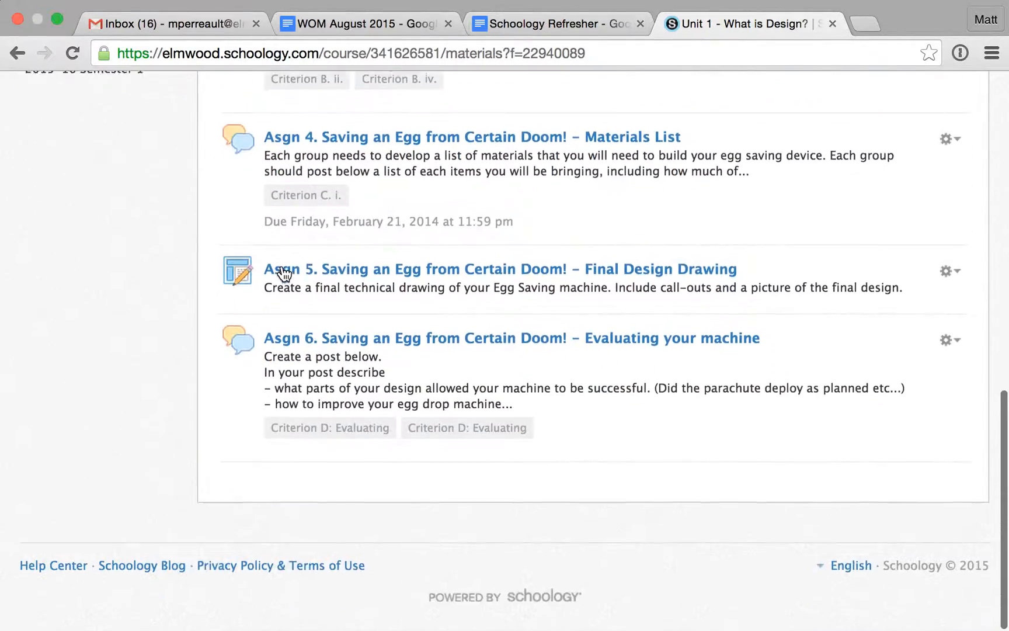
{"action": "scroll", "coordinate": [284, 273], "scroll_direction": "up", "scroll_amount": 15}
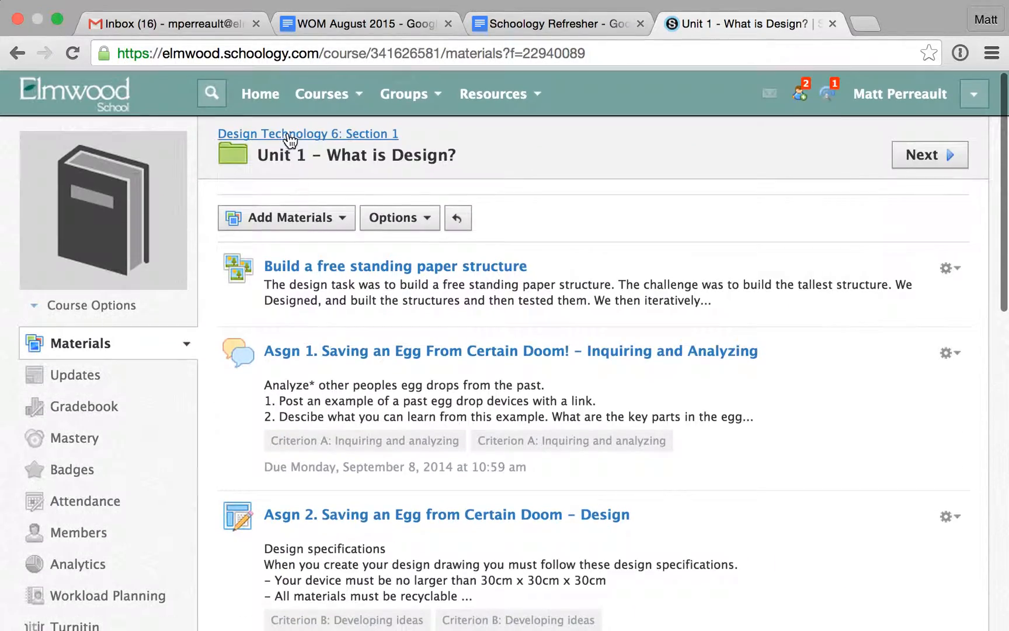
{"action": "left_click", "coordinate": [289, 136]}
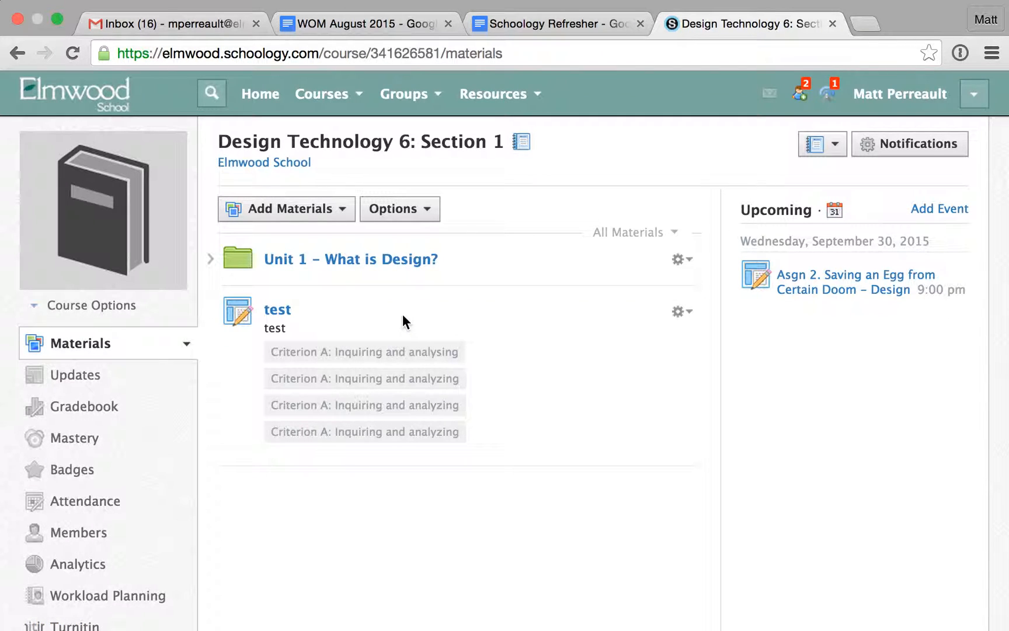
- Start a new course materials folder titled "Unit 2" and give it the purple folder color
{"action": "left_click", "coordinate": [292, 207]}
{"action": "left_click", "coordinate": [304, 241]}
{"action": "type", "text": "Unit 2"}
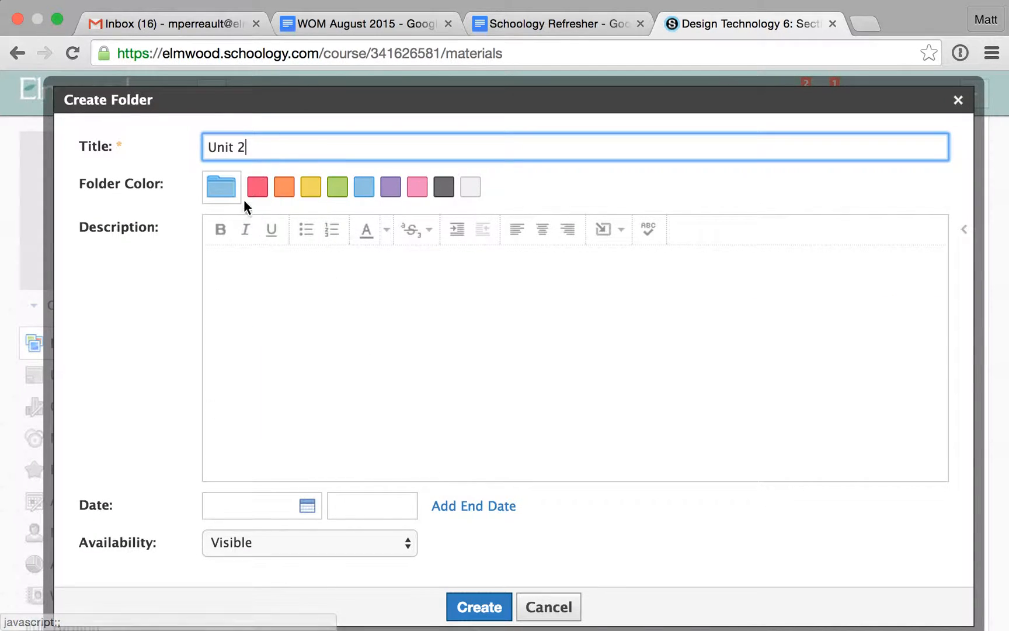
{"action": "left_click", "coordinate": [364, 195]}
{"action": "left_click", "coordinate": [394, 192]}
{"action": "left_click", "coordinate": [389, 313]}
{"action": "type", "text": "asdf"}
{"action": "key", "text": "super+a"}
{"action": "key", "text": "BackSpace"}
{"action": "left_click", "coordinate": [340, 144]}
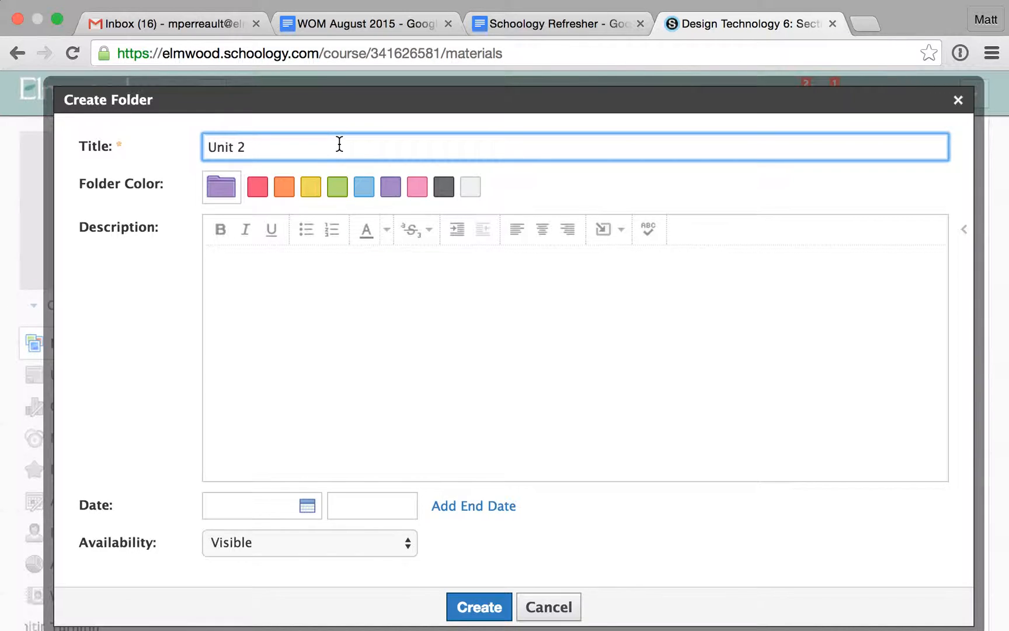
{"action": "scroll", "coordinate": [399, 410], "scroll_direction": "down", "scroll_amount": 3}
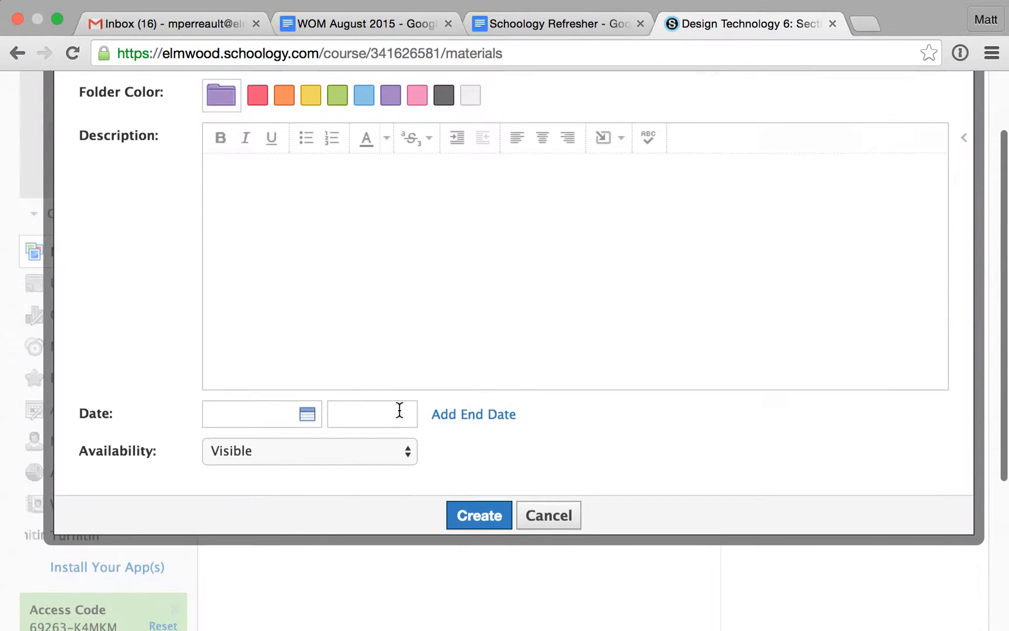
{"action": "left_click", "coordinate": [314, 419]}
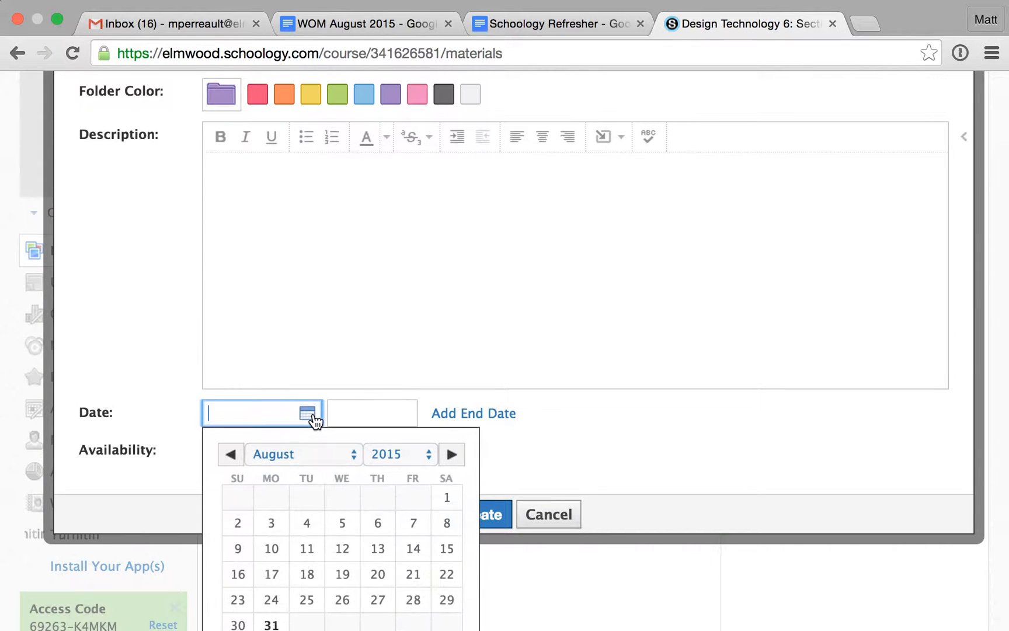
{"action": "left_click", "coordinate": [568, 464]}
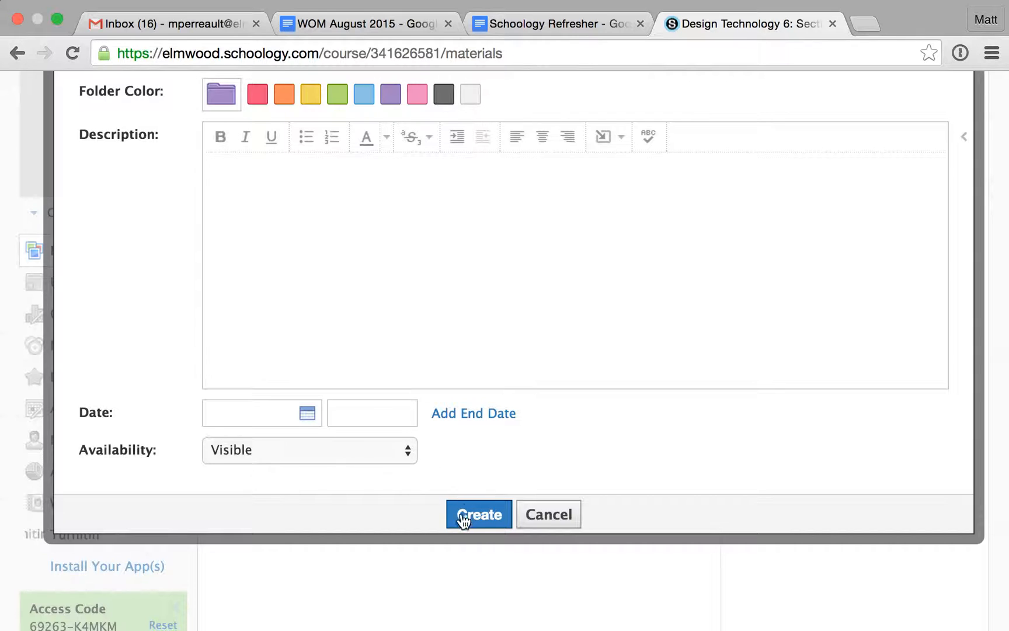
{"action": "left_click", "coordinate": [368, 452]}
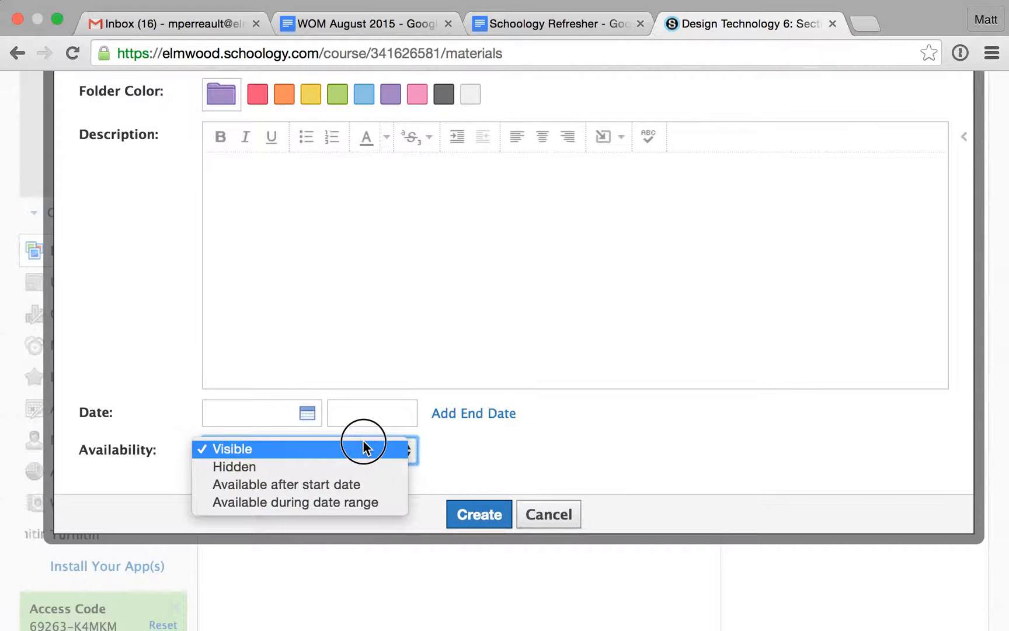
{"action": "left_click", "coordinate": [345, 471]}
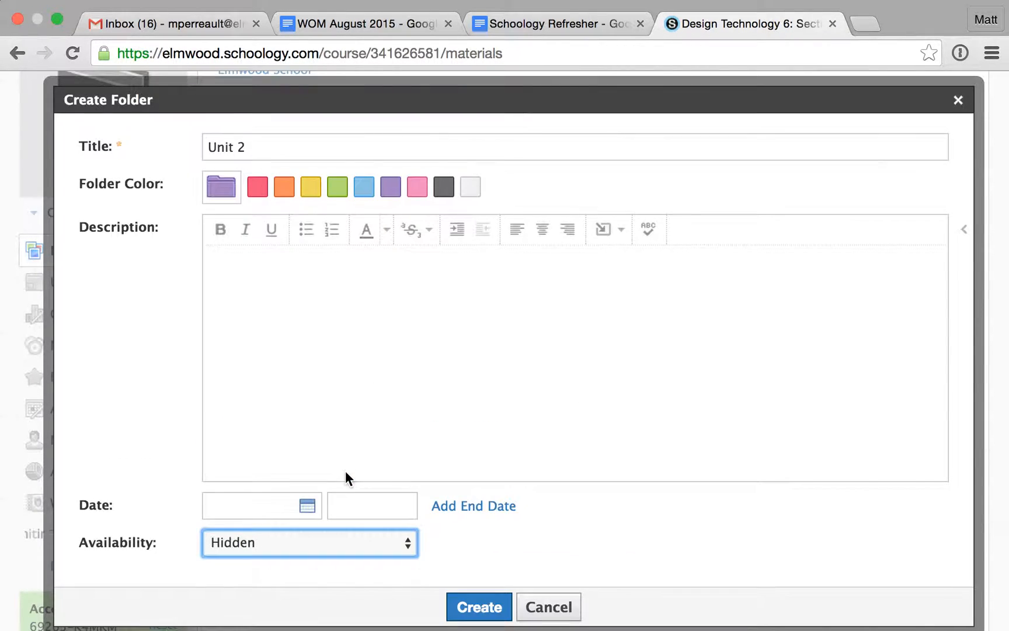
{"action": "left_click", "coordinate": [333, 542]}
{"action": "left_click", "coordinate": [324, 523]}
{"action": "scroll", "coordinate": [507, 558], "scroll_direction": "down", "scroll_amount": 2}
{"action": "left_click", "coordinate": [372, 486]}
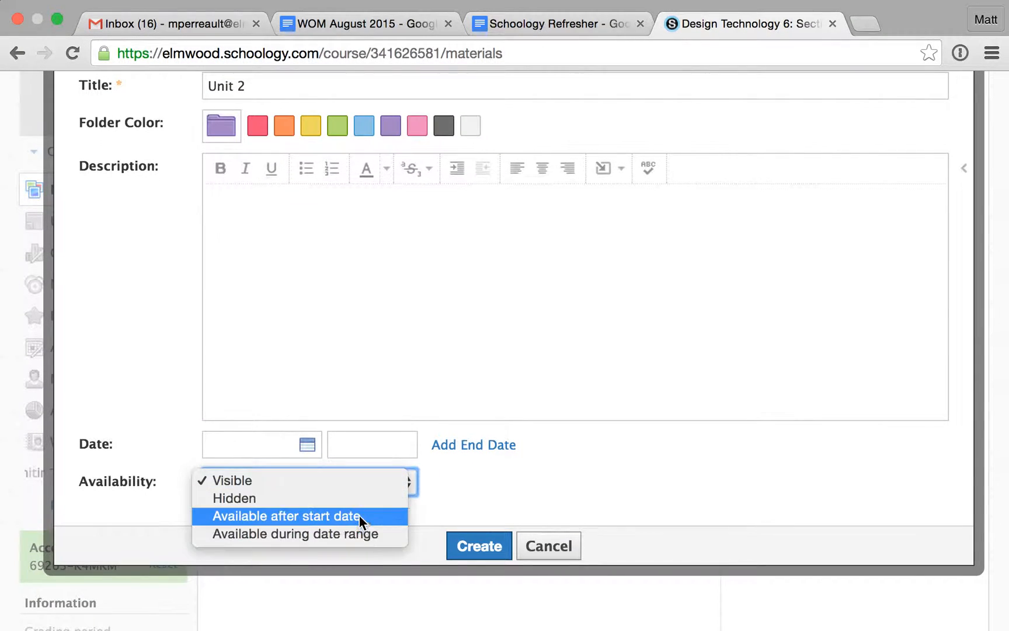
{"action": "left_click", "coordinate": [511, 504]}
{"action": "left_click", "coordinate": [367, 489]}
{"action": "left_click", "coordinate": [366, 480]}
- Create the Unit 2 folder and move it directly below the Unit 1 folder, above the test assignment
{"action": "left_click", "coordinate": [477, 545]}
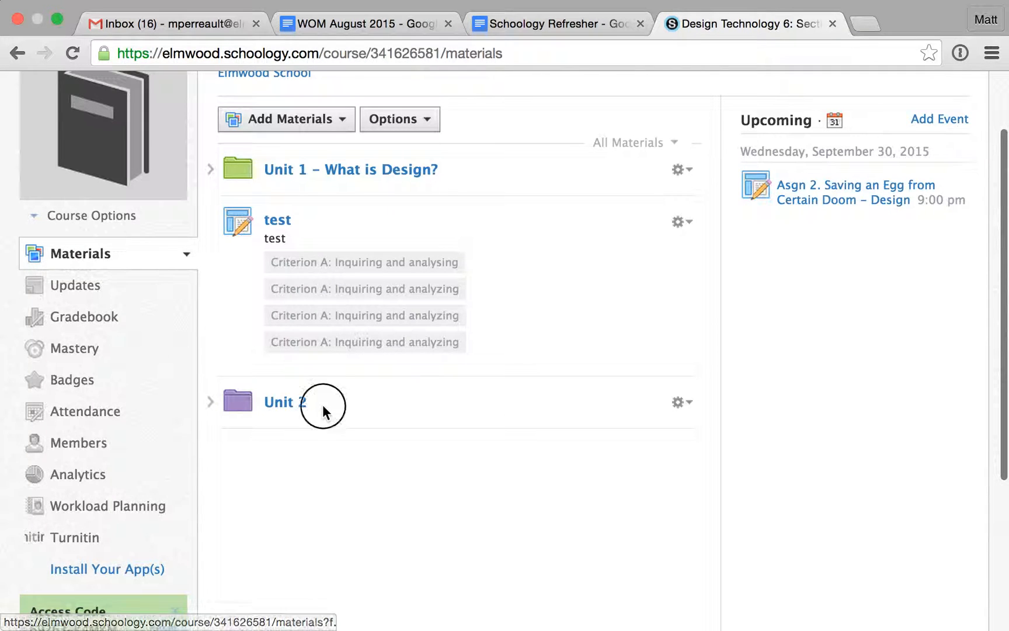
{"action": "left_click_drag", "start_coordinate": [323, 413], "coordinate": [331, 245]}
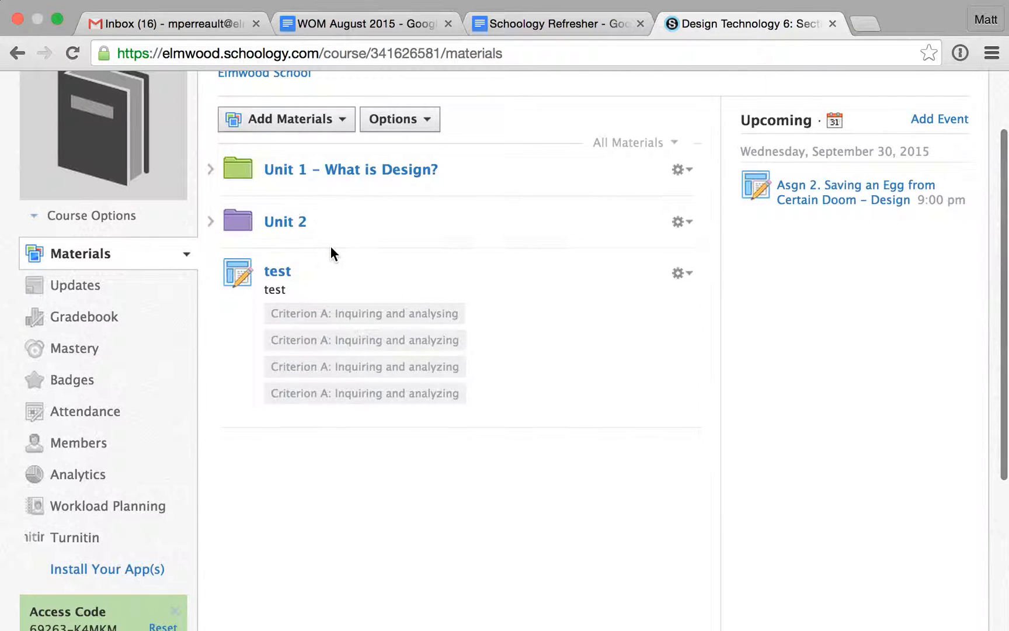
- Start a new assignment inside the Unit 2 folder and name it "Test Assignment"
{"action": "left_click", "coordinate": [289, 223]}
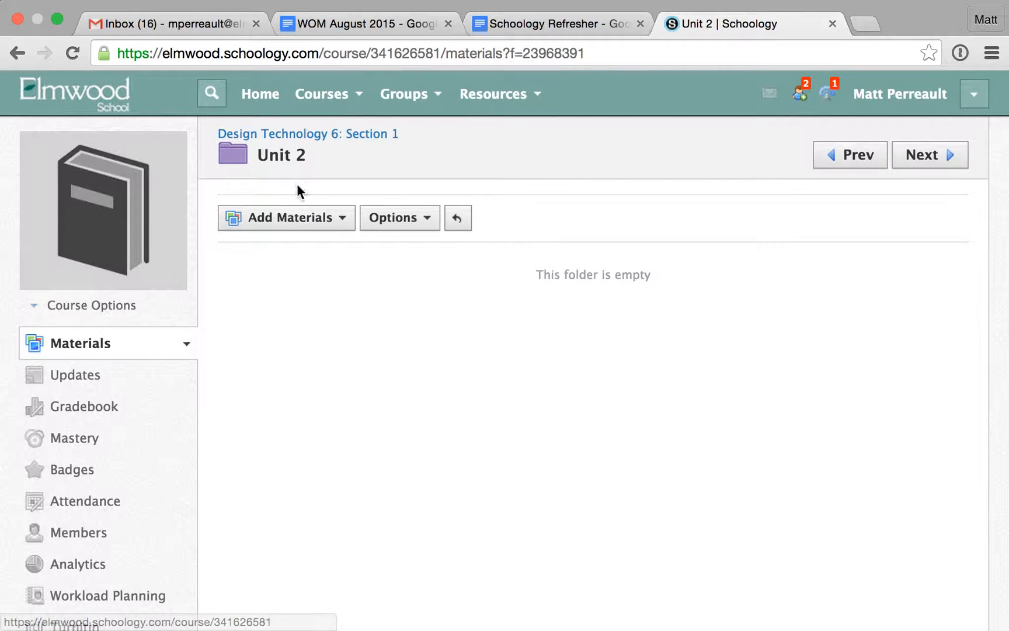
{"action": "left_click", "coordinate": [292, 229]}
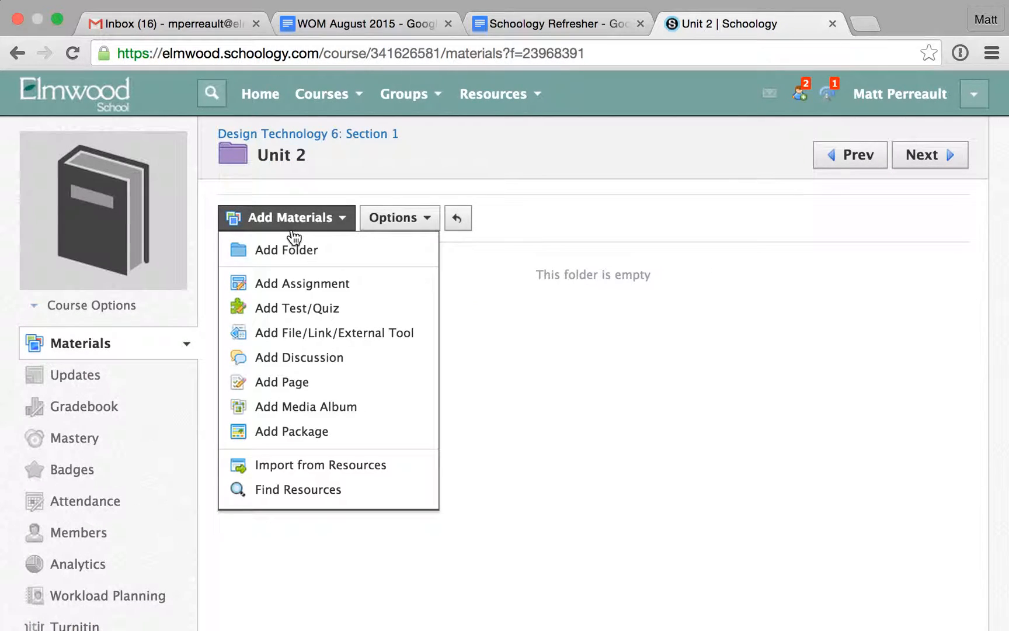
{"action": "left_click", "coordinate": [315, 283]}
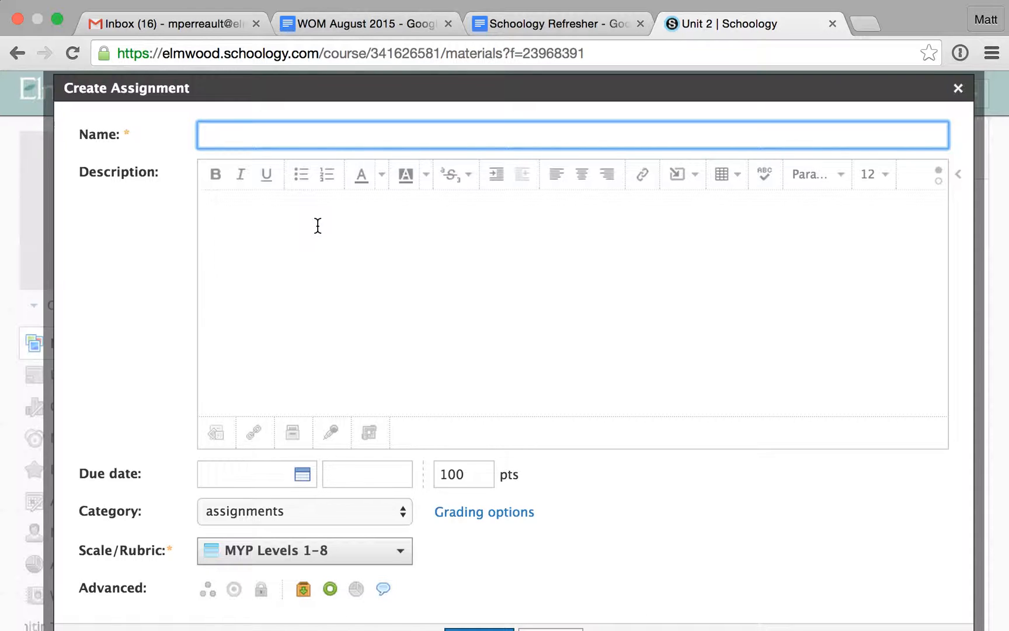
{"action": "type", "text": "As"}
{"action": "key", "text": "BackSpace"}
{"action": "key", "text": "BackSpace"}
{"action": "type", "text": "Test Assignment"}
- Enter a bold "asdf" line and an underlined "asdf" line below it in the assignment description
{"action": "left_click", "coordinate": [341, 292]}
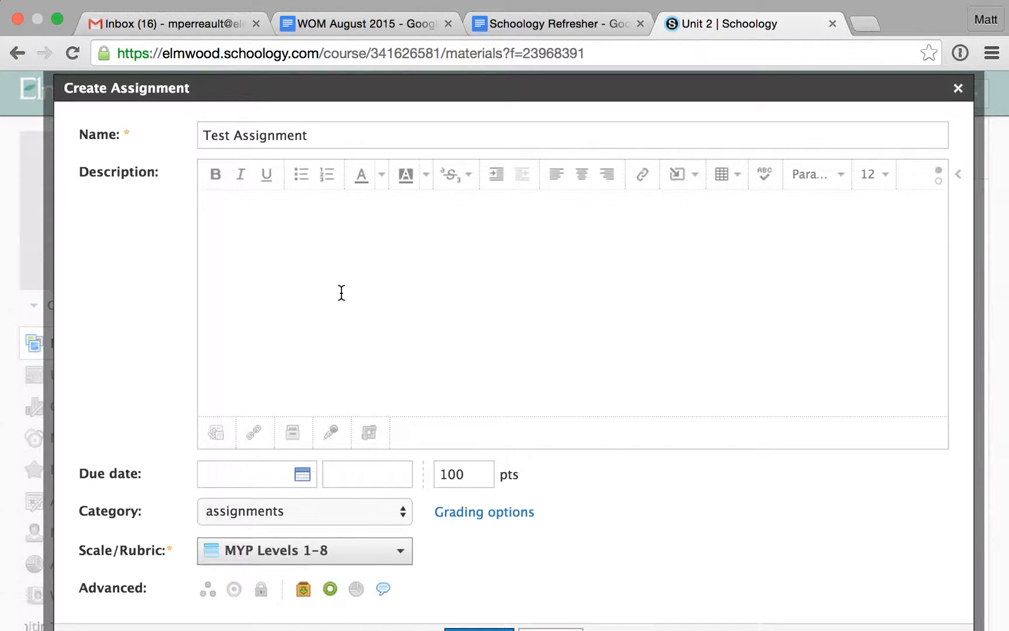
{"action": "type", "text": "asdf"}
{"action": "double_click", "coordinate": [223, 203]}
{"action": "left_click", "coordinate": [216, 174]}
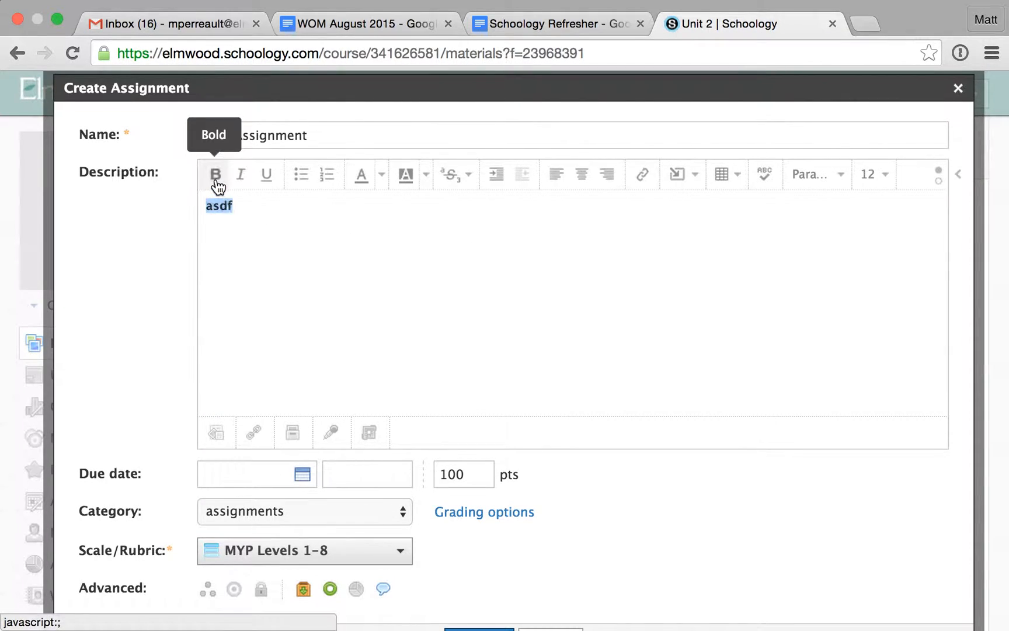
{"action": "key", "text": "Right"}
{"action": "key", "text": "Return"}
{"action": "type", "text": "asdf"}
{"action": "double_click", "coordinate": [217, 236]}
{"action": "left_click", "coordinate": [265, 174]}
{"action": "left_click", "coordinate": [301, 246]}
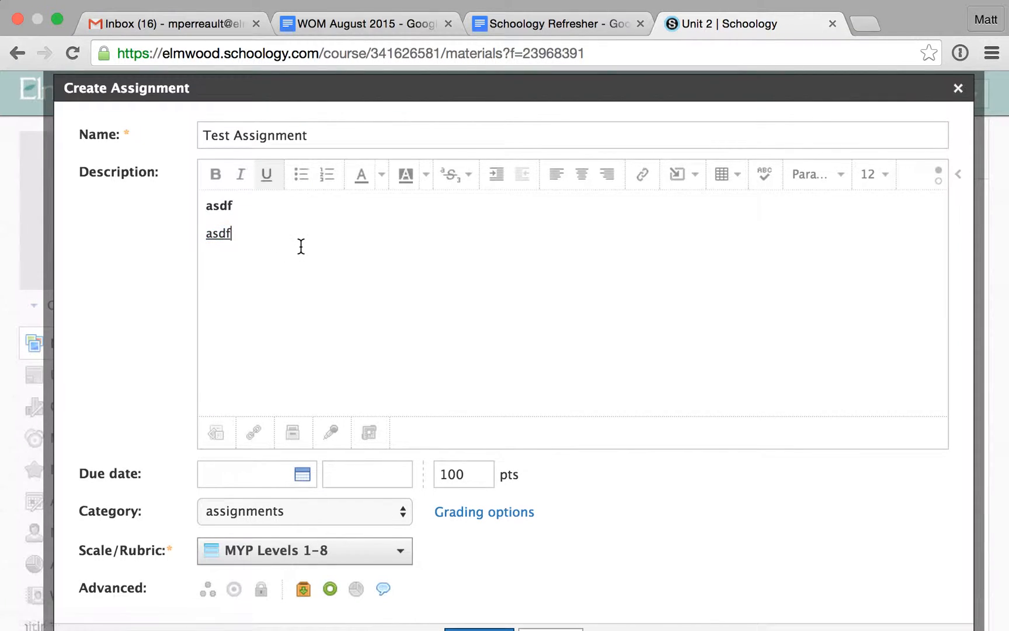
- Add a bulleted list with two "asdf" items below the underlined line in the description
{"action": "type", "text": "asdf"}
{"action": "left_click", "coordinate": [301, 174]}
{"action": "key", "text": "Return"}
{"action": "type", "text": "asdf"}
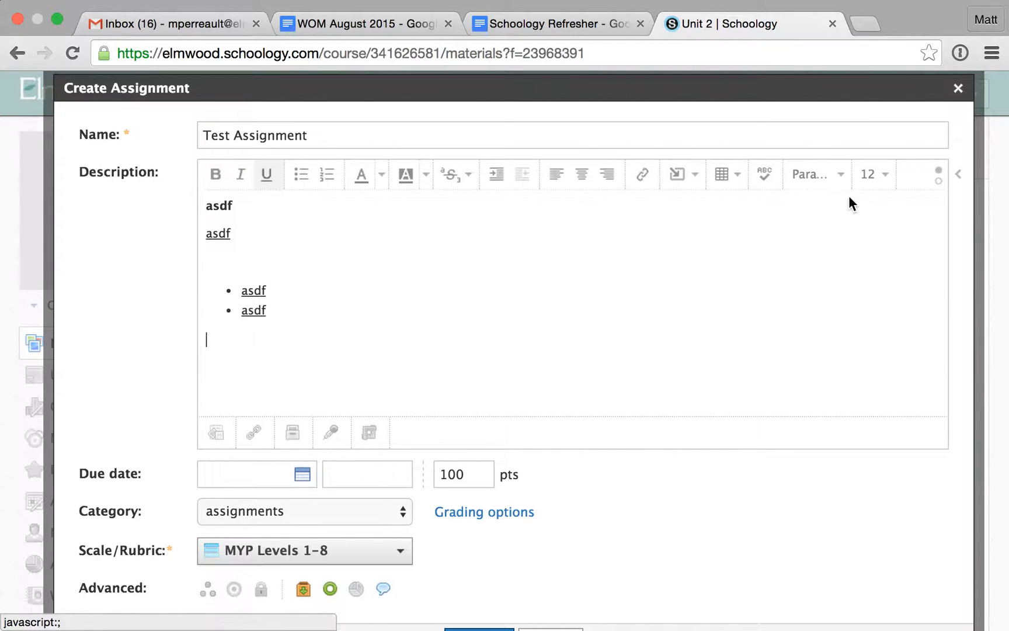
- Try to import the Google Docs version of JS Timeline_revised.docx from Google Drive into the assignment as a link
{"action": "left_click", "coordinate": [837, 178]}
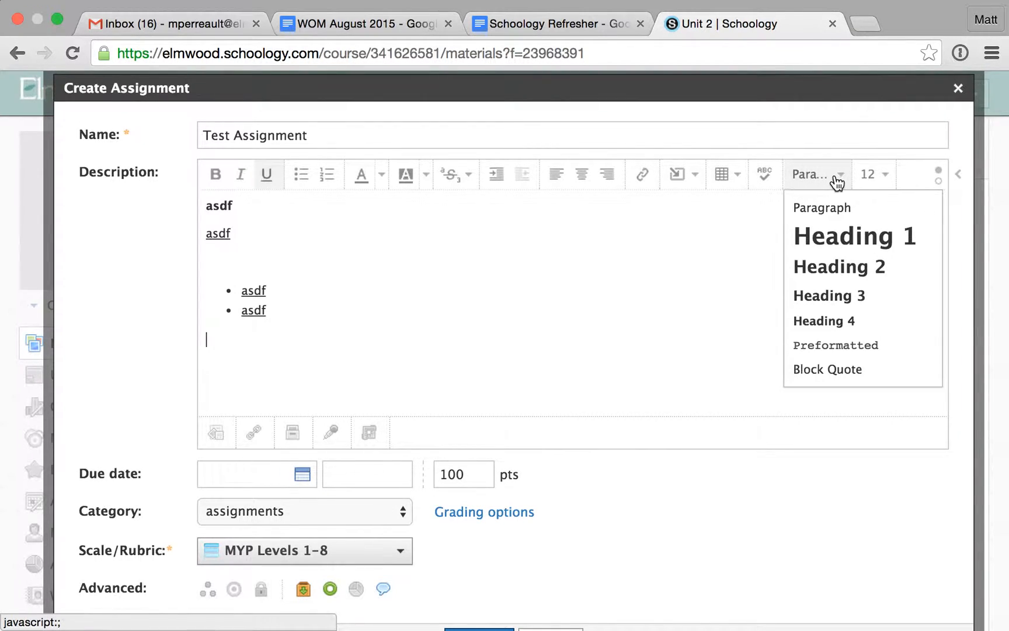
{"action": "left_click", "coordinate": [837, 179]}
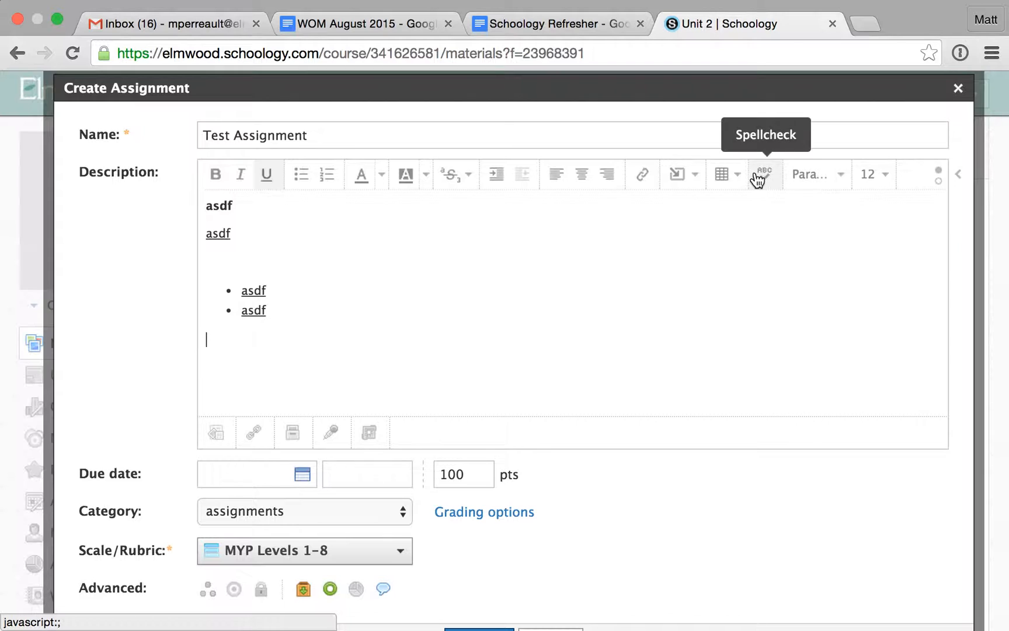
{"action": "left_click", "coordinate": [695, 183]}
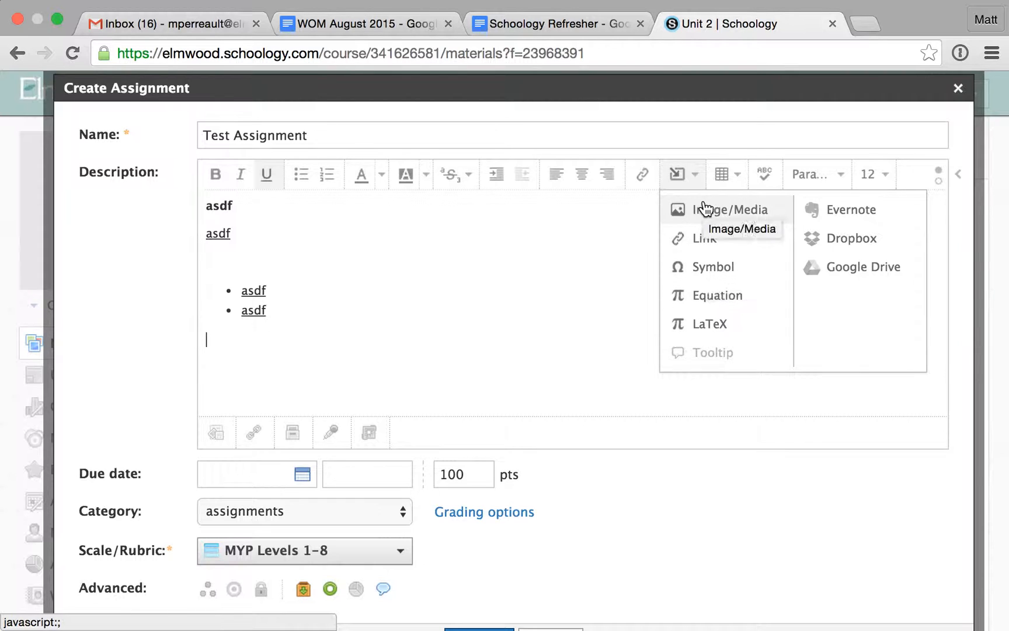
{"action": "left_click", "coordinate": [847, 280]}
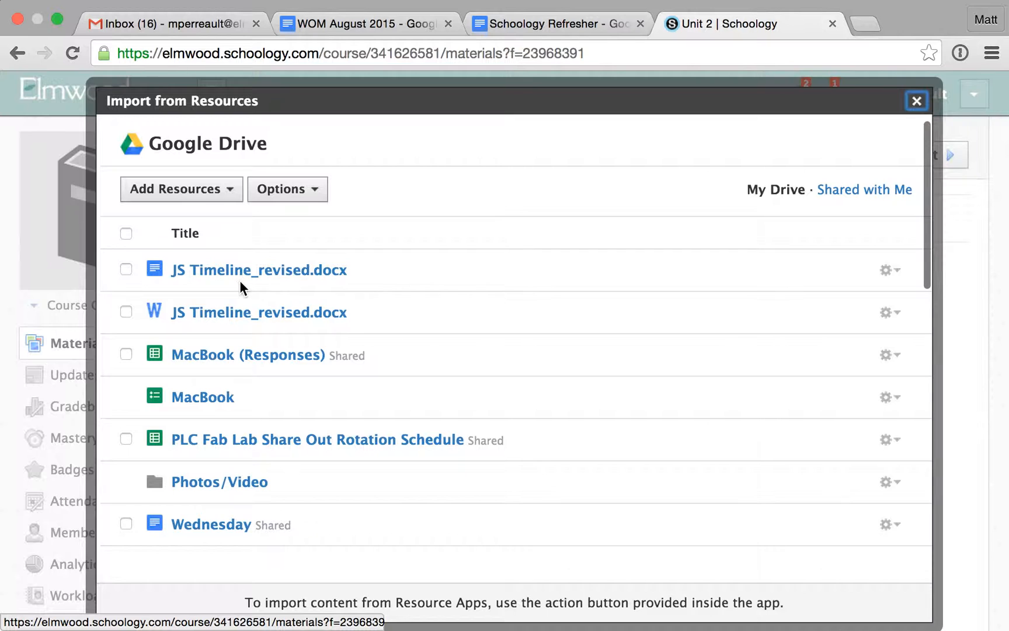
{"action": "left_click", "coordinate": [127, 269]}
{"action": "left_click", "coordinate": [163, 191]}
{"action": "double_click", "coordinate": [166, 194]}
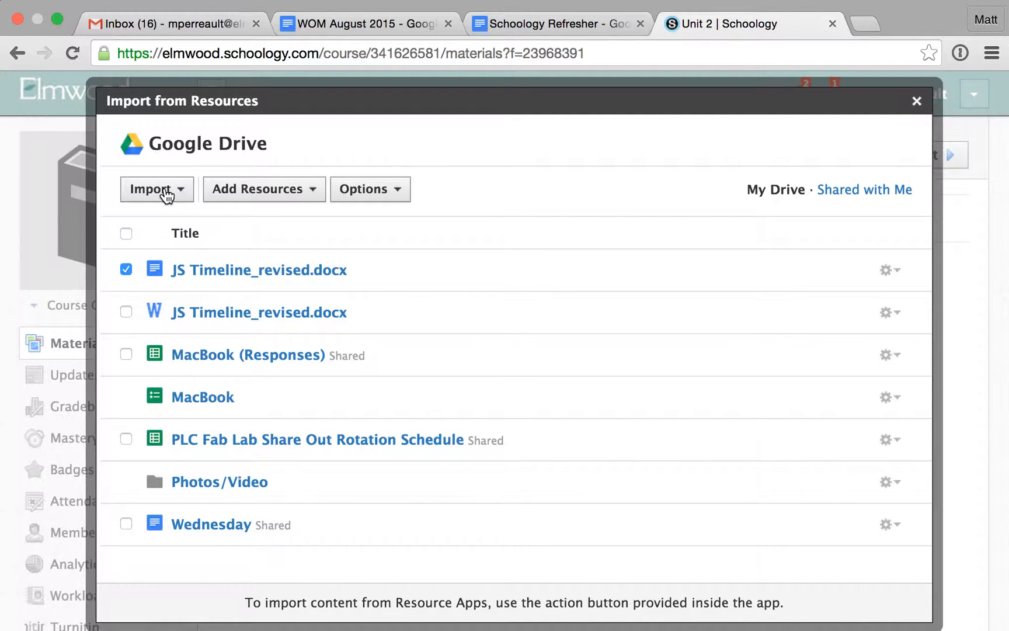
{"action": "left_click", "coordinate": [174, 201]}
{"action": "scroll", "coordinate": [323, 250], "scroll_direction": "down", "scroll_amount": 2}
{"action": "scroll", "coordinate": [225, 623], "scroll_direction": "down", "scroll_amount": 2}
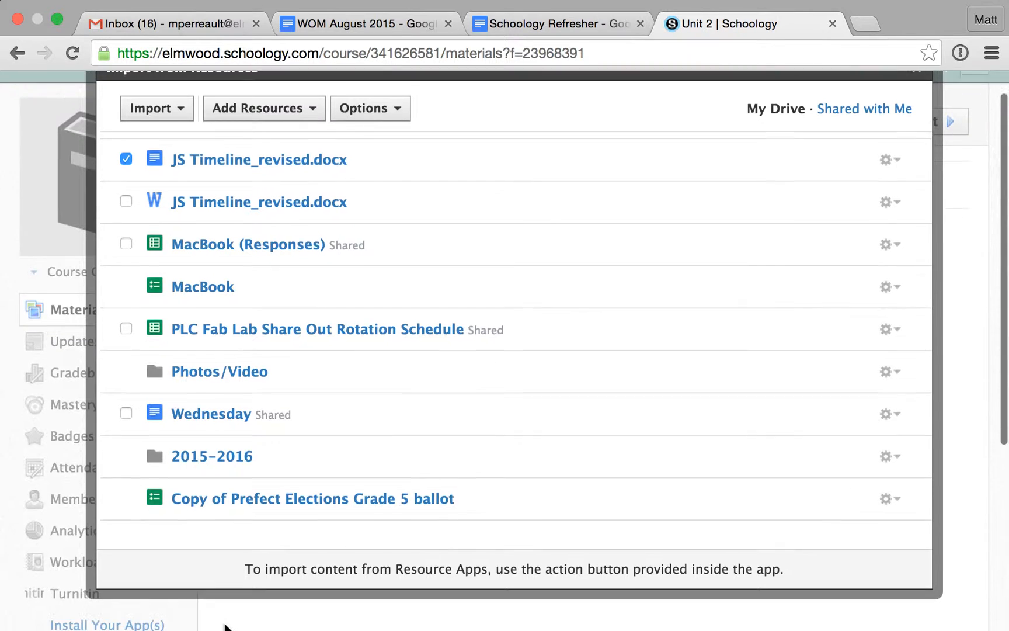
{"action": "scroll", "coordinate": [225, 624], "scroll_direction": "up", "scroll_amount": 2}
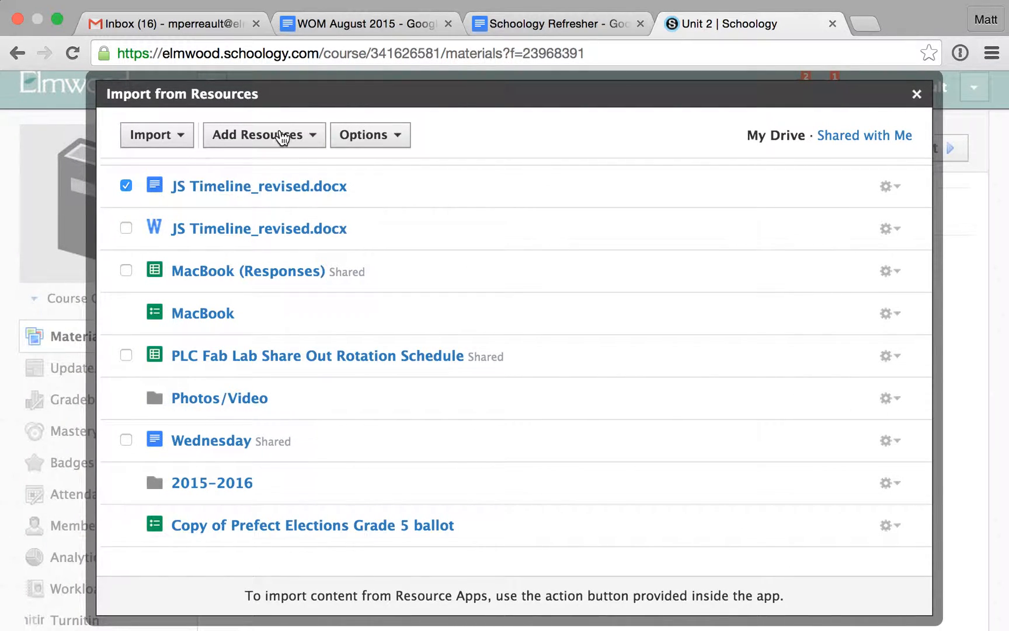
{"action": "left_click", "coordinate": [150, 140]}
{"action": "left_click", "coordinate": [174, 168]}
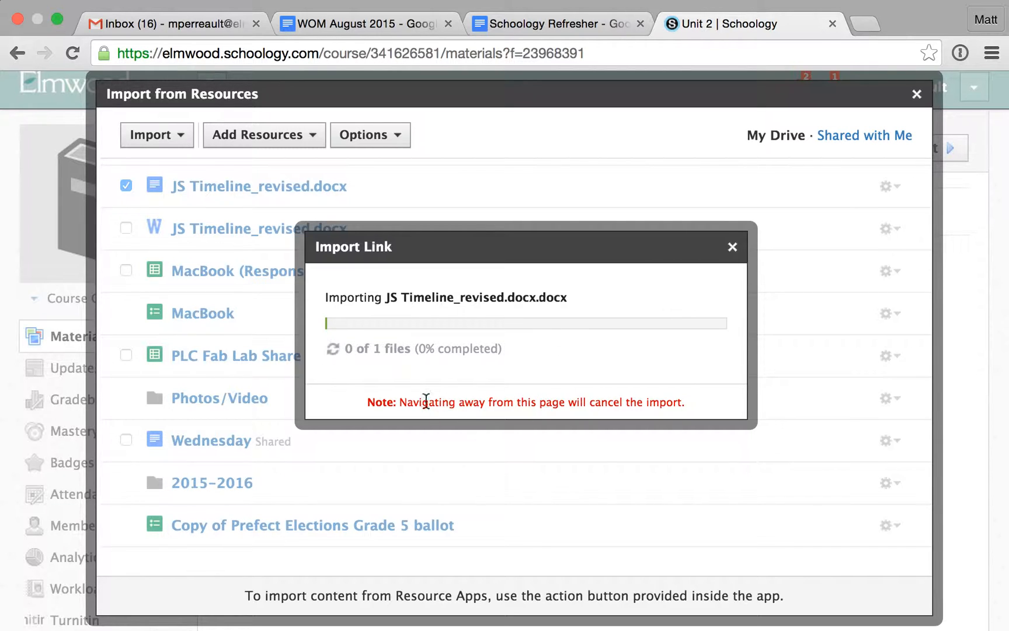
{"action": "left_click", "coordinate": [732, 246]}
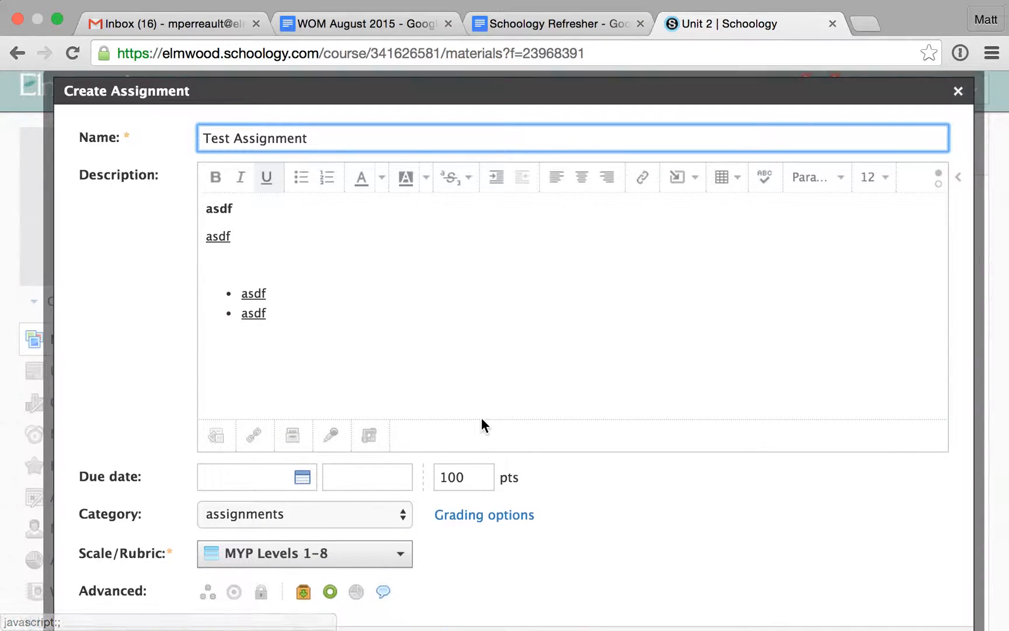
- Set the assignment's due date to 9/30/15
{"action": "left_click", "coordinate": [300, 485]}
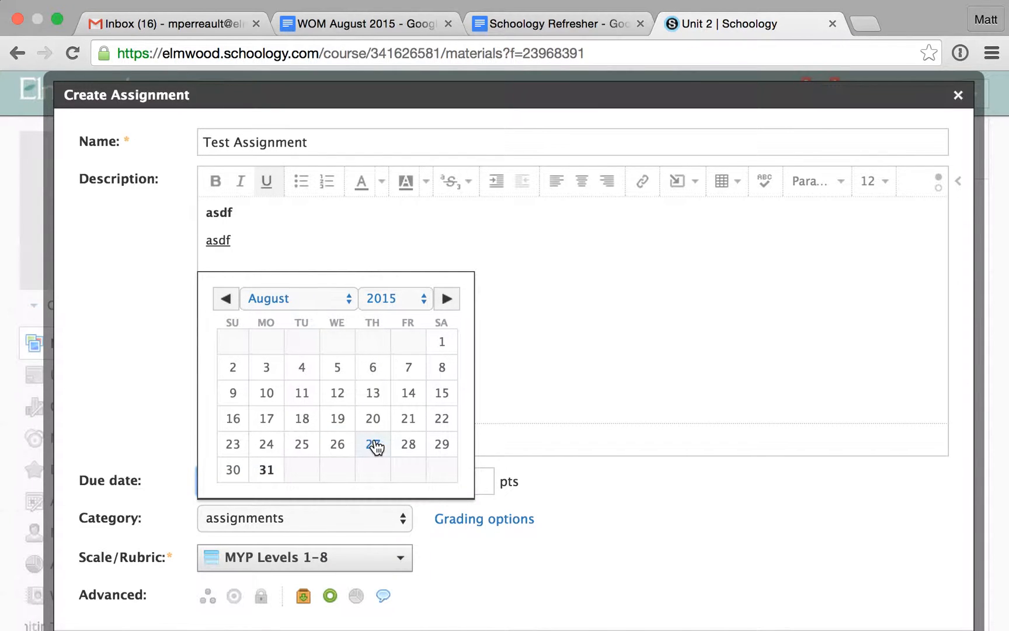
{"action": "left_click", "coordinate": [295, 298]}
{"action": "left_click", "coordinate": [292, 316]}
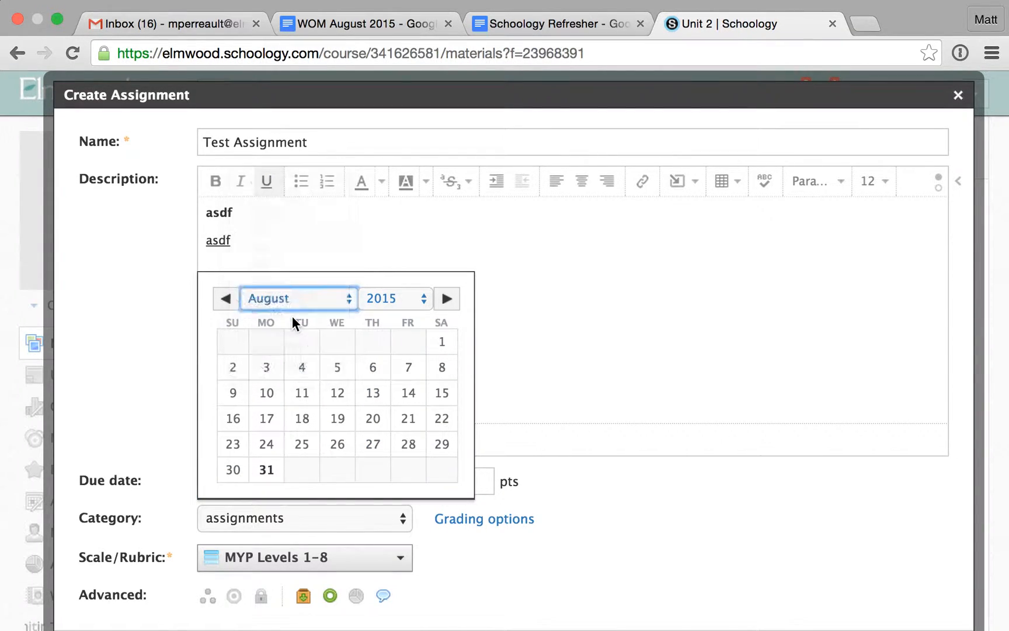
{"action": "left_click", "coordinate": [341, 442]}
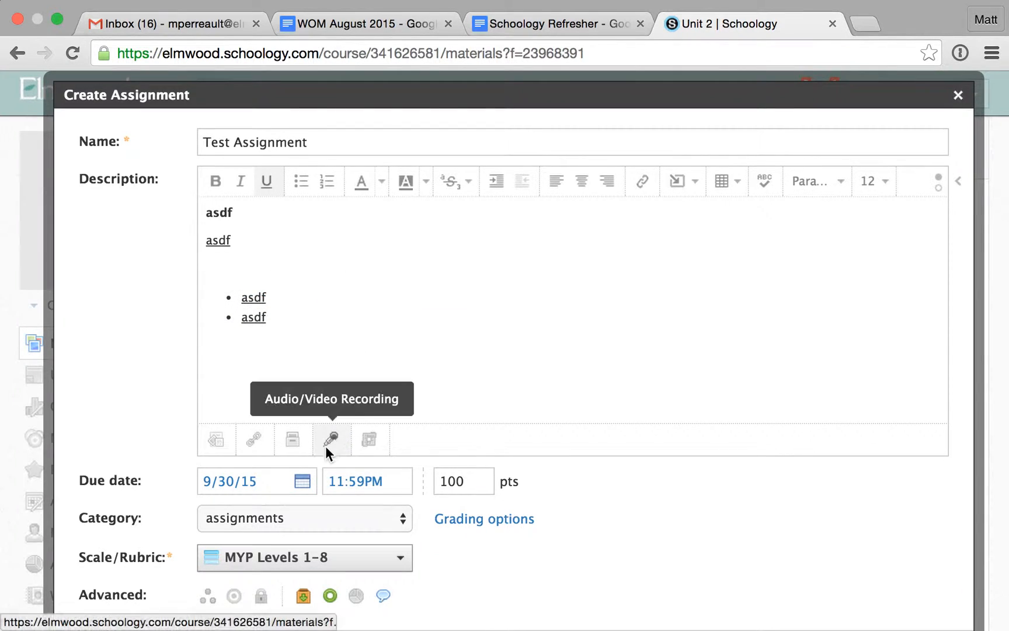
- Set the assignment's due time to 09:00PM
{"action": "left_click", "coordinate": [347, 492]}
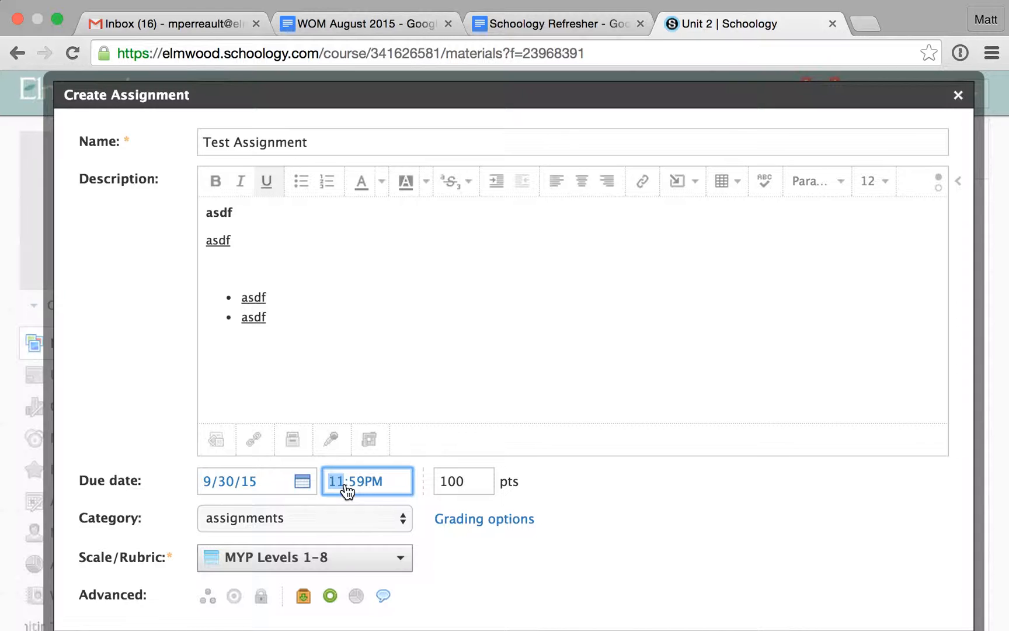
{"action": "key", "text": "Tab"}
{"action": "type", "text": "00"}
{"action": "left_click", "coordinate": [480, 473]}
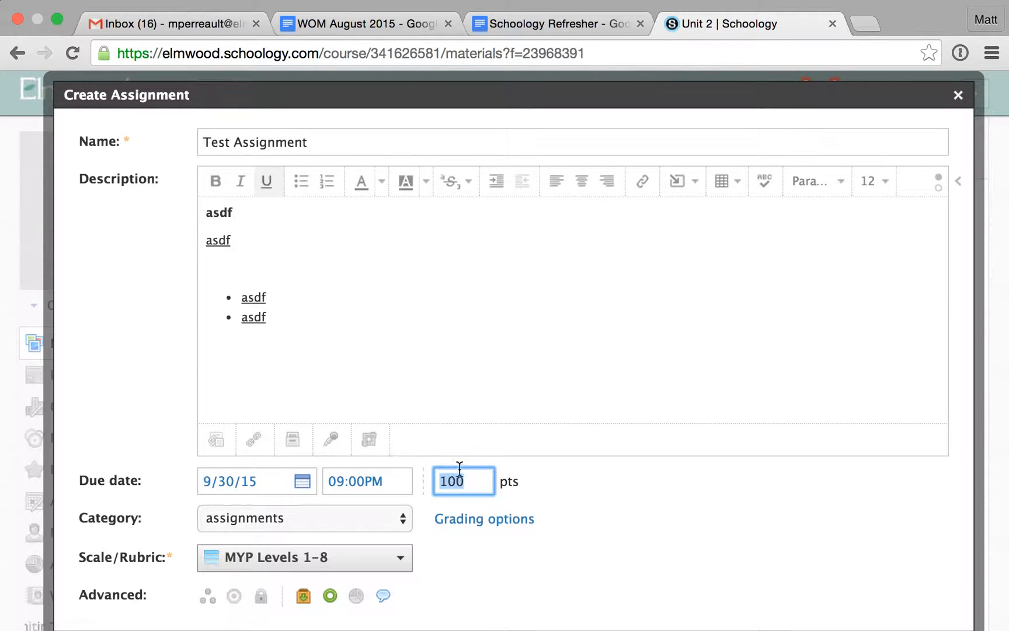
{"action": "triple_click", "coordinate": [513, 482]}
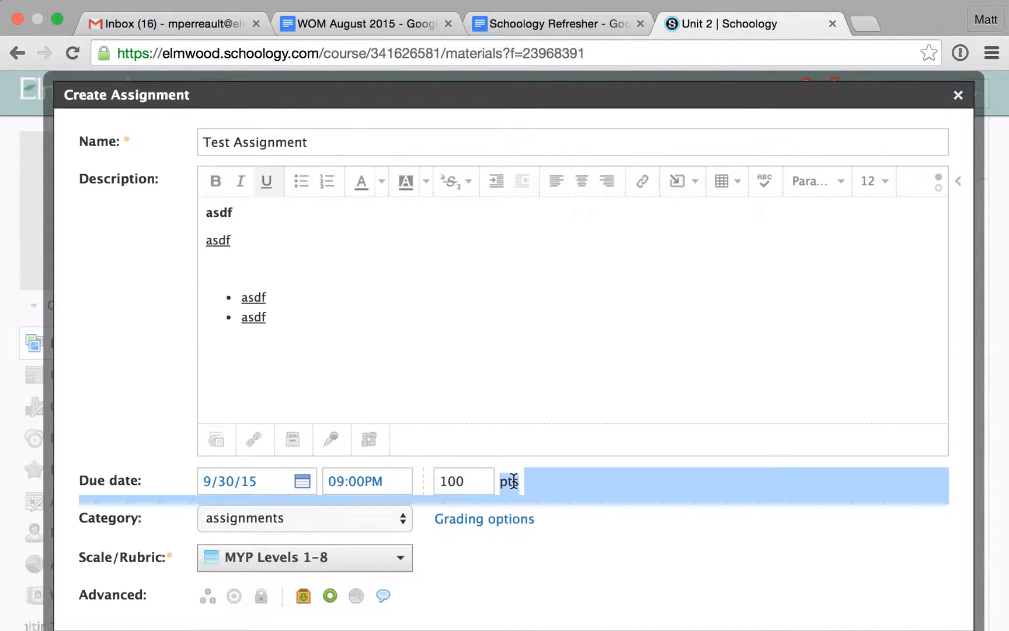
{"action": "double_click", "coordinate": [513, 481]}
{"action": "left_click", "coordinate": [514, 481]}
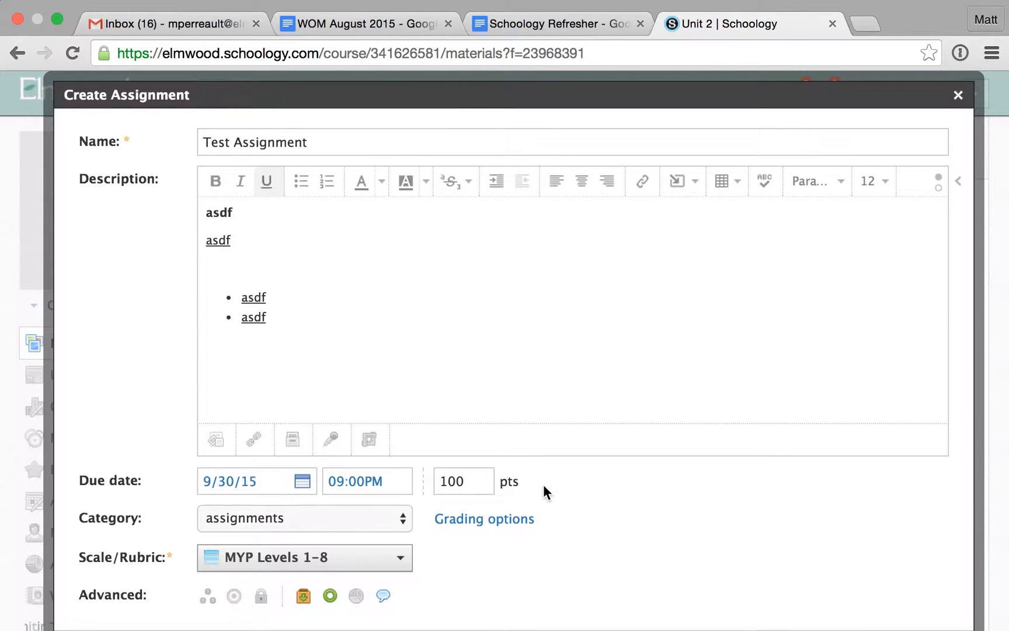
- Switch the assignment's category to tests and back to assignments
{"action": "scroll", "coordinate": [543, 484], "scroll_direction": "down", "scroll_amount": 2}
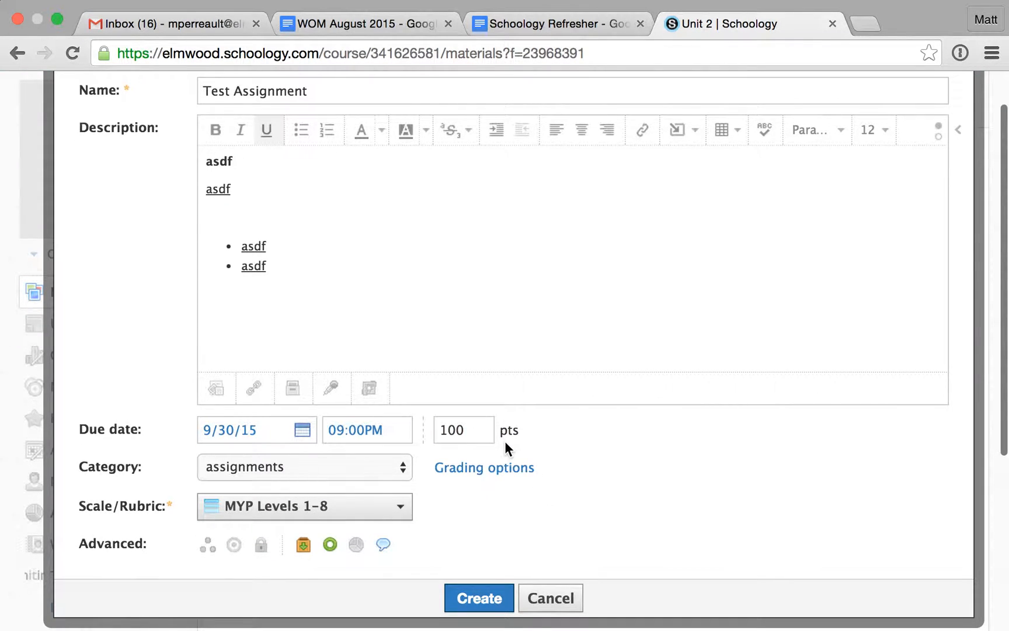
{"action": "left_click", "coordinate": [297, 479]}
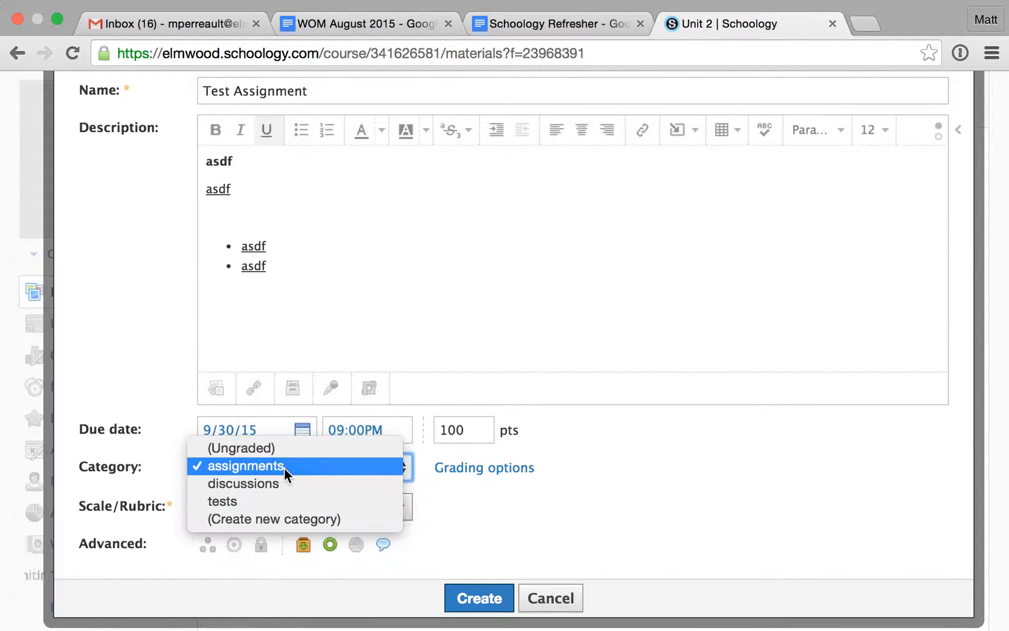
{"action": "left_click", "coordinate": [267, 503]}
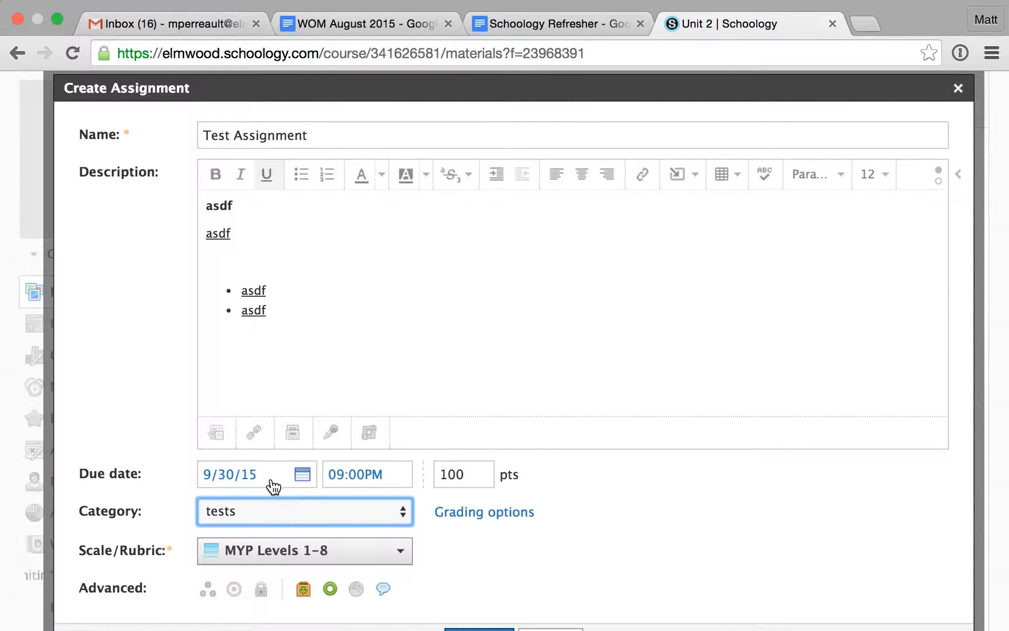
{"action": "left_click", "coordinate": [261, 516]}
{"action": "left_click", "coordinate": [261, 476]}
- Browse the school's custom learning objectives for the assignment down to the MYP Design Year 1 objectives
{"action": "scroll", "coordinate": [260, 509], "scroll_direction": "down", "scroll_amount": 2}
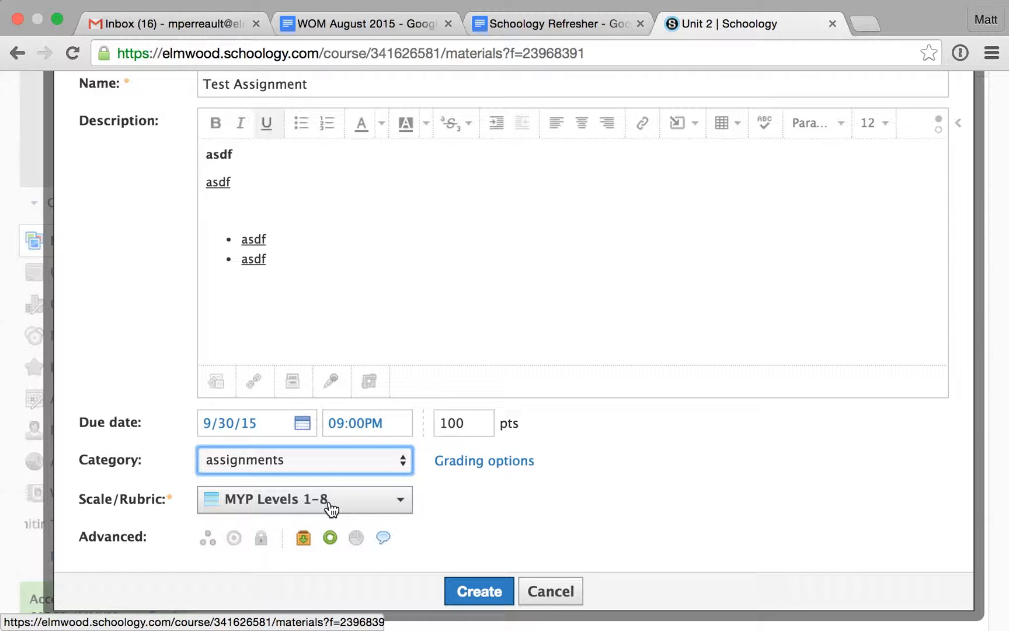
{"action": "left_click", "coordinate": [234, 539]}
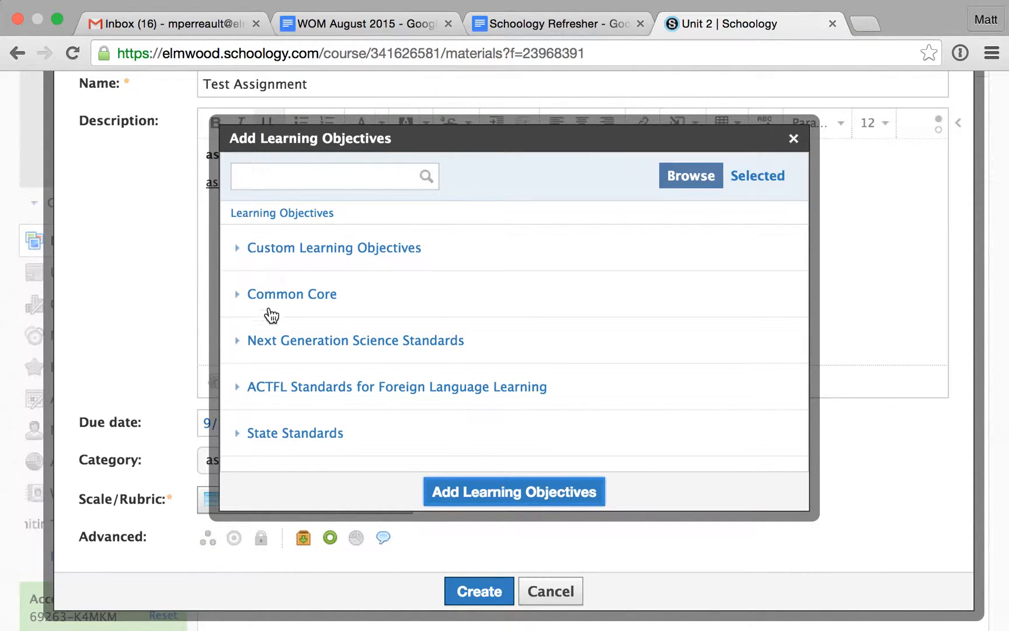
{"action": "scroll", "coordinate": [280, 388], "scroll_direction": "down", "scroll_amount": 3}
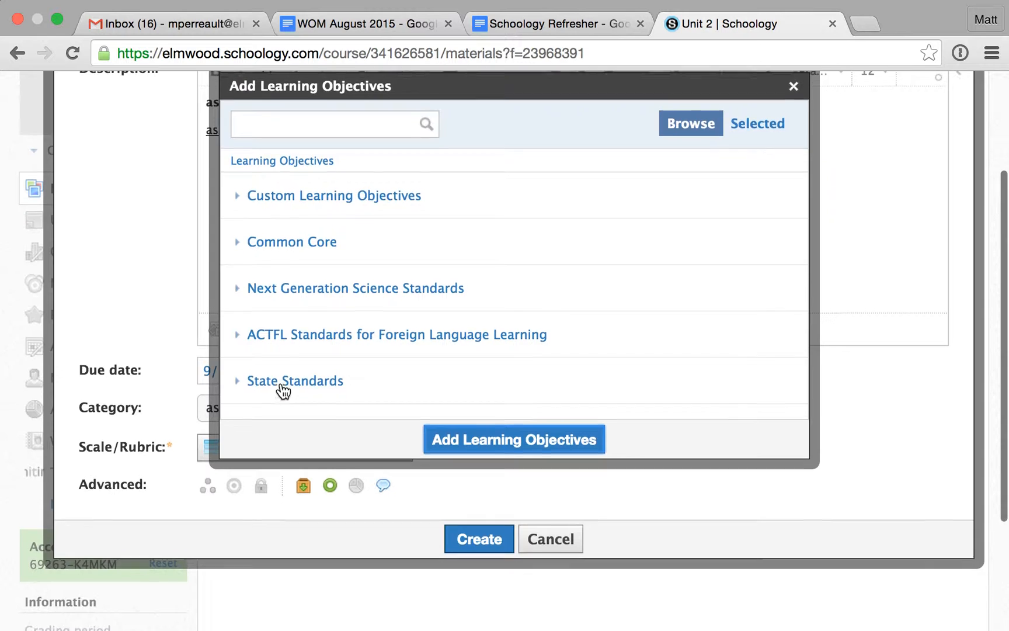
{"action": "left_click", "coordinate": [285, 219]}
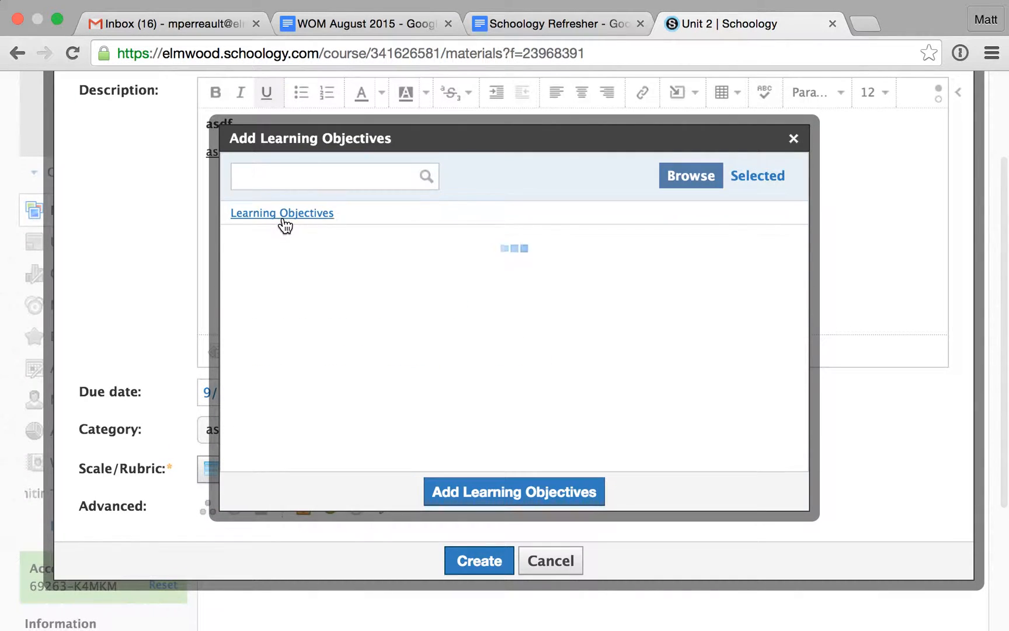
{"action": "left_click", "coordinate": [271, 297]}
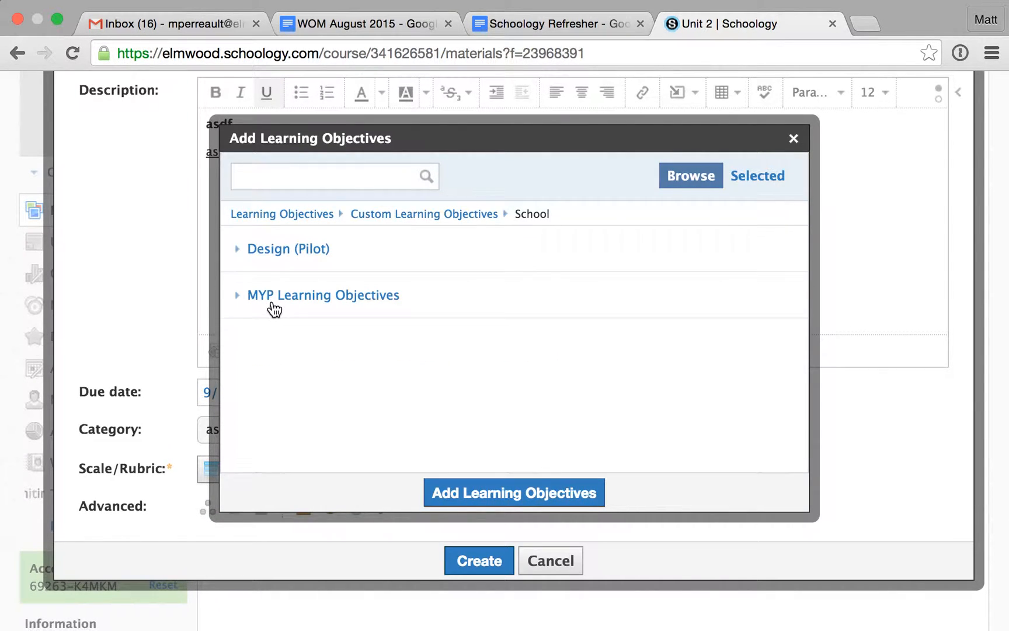
{"action": "left_click", "coordinate": [300, 295]}
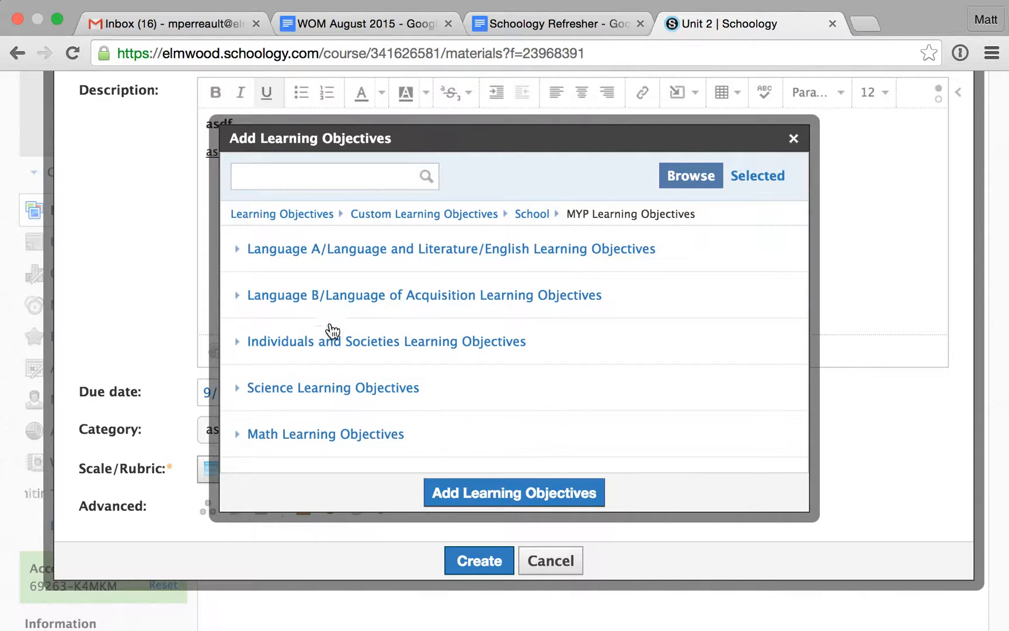
{"action": "scroll", "coordinate": [362, 371], "scroll_direction": "down", "scroll_amount": 5}
{"action": "left_click", "coordinate": [362, 383]}
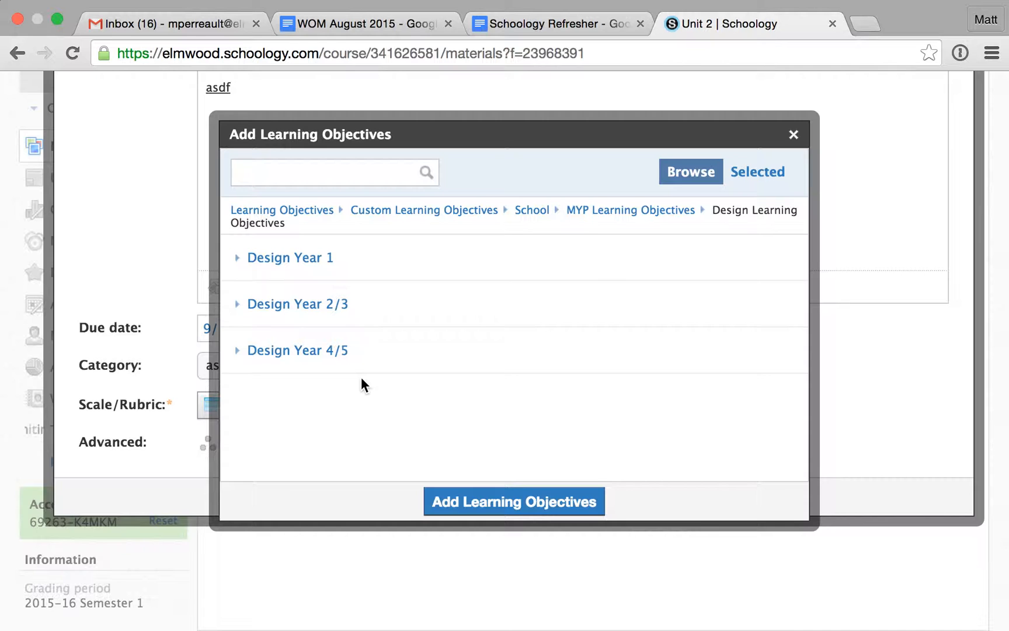
{"action": "left_click", "coordinate": [265, 257]}
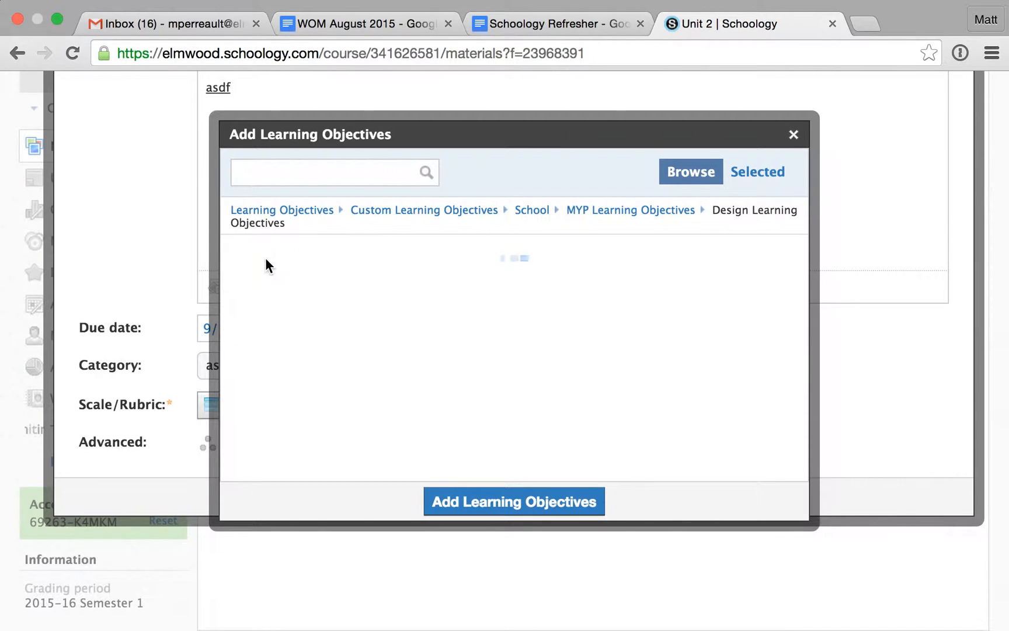
- Add the Criterion B: Developing ideas objectives ii, iii and iv to the assignment
{"action": "scroll", "coordinate": [323, 326], "scroll_direction": "down", "scroll_amount": 3}
{"action": "scroll", "coordinate": [322, 326], "scroll_direction": "up", "scroll_amount": 5}
{"action": "scroll", "coordinate": [311, 383], "scroll_direction": "down", "scroll_amount": 10}
{"action": "scroll", "coordinate": [309, 383], "scroll_direction": "down", "scroll_amount": 3}
{"action": "scroll", "coordinate": [309, 383], "scroll_direction": "up", "scroll_amount": 10}
{"action": "scroll", "coordinate": [310, 383], "scroll_direction": "down", "scroll_amount": 2}
{"action": "scroll", "coordinate": [310, 383], "scroll_direction": "down", "scroll_amount": 4}
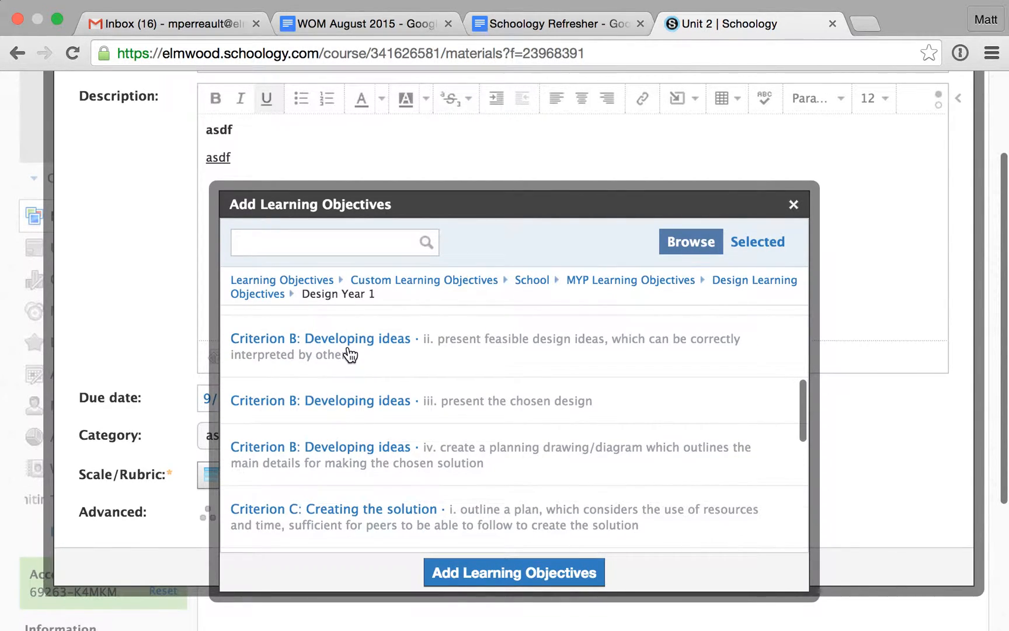
{"action": "left_click", "coordinate": [351, 355]}
{"action": "left_click", "coordinate": [354, 342]}
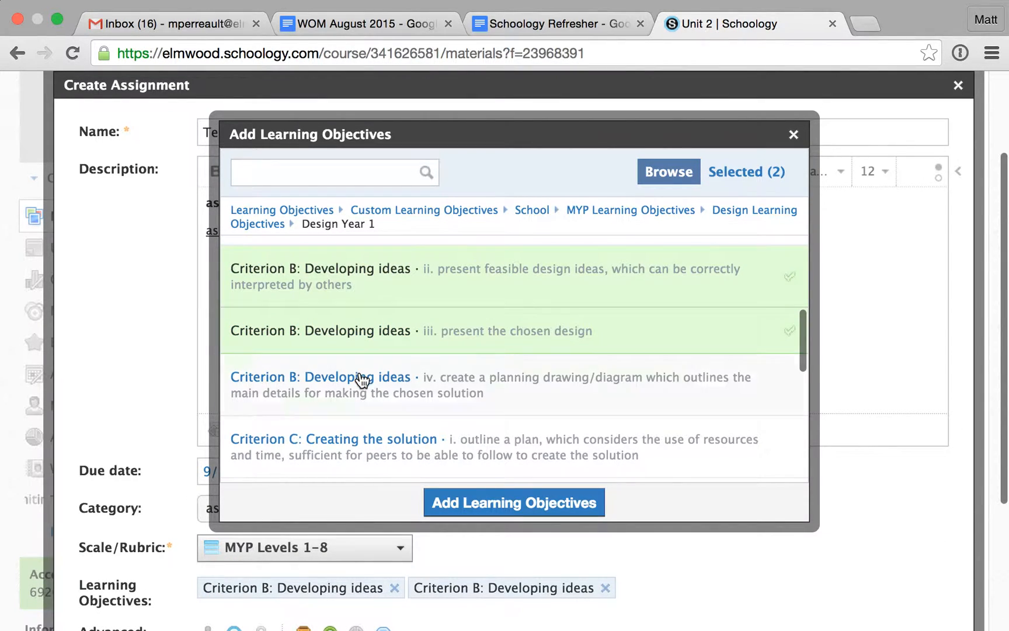
{"action": "left_click", "coordinate": [362, 380]}
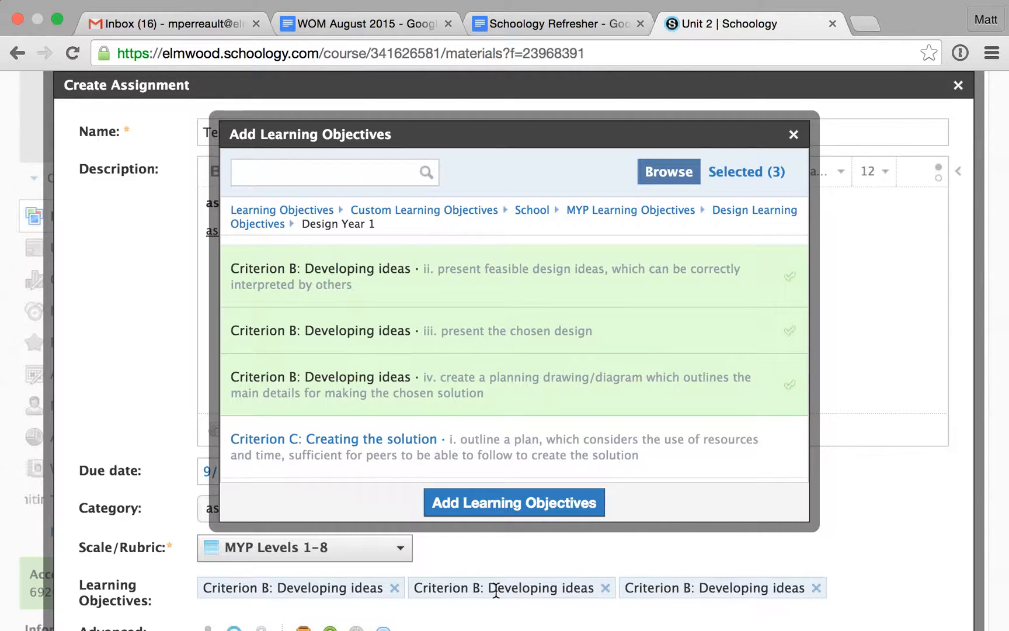
{"action": "left_click", "coordinate": [547, 503]}
- Create the assignment in the Unit 2 folder
{"action": "scroll", "coordinate": [545, 506], "scroll_direction": "down", "scroll_amount": 3}
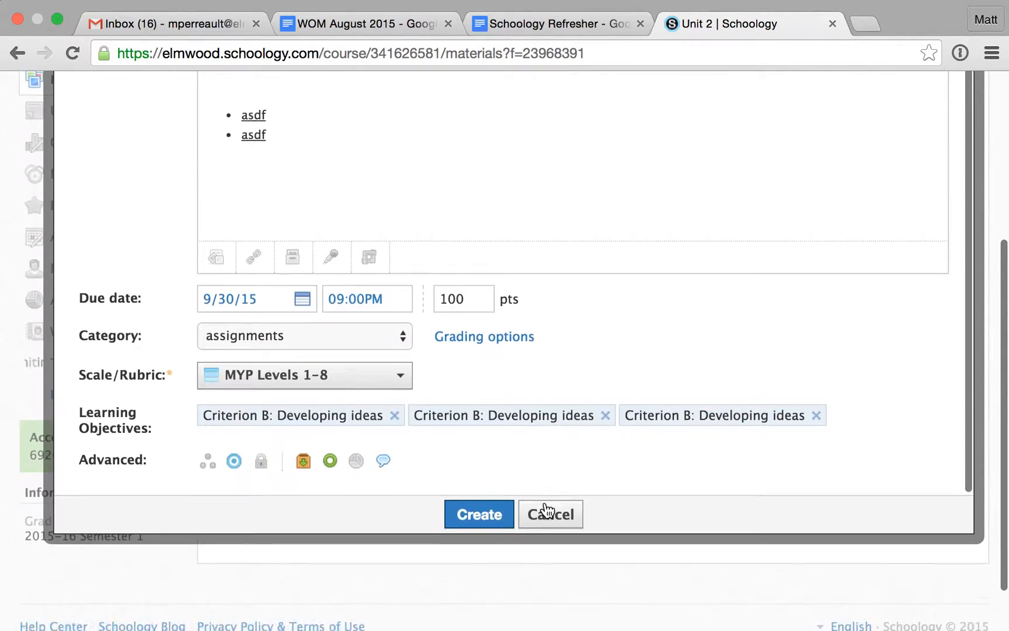
{"action": "left_click", "coordinate": [483, 511]}
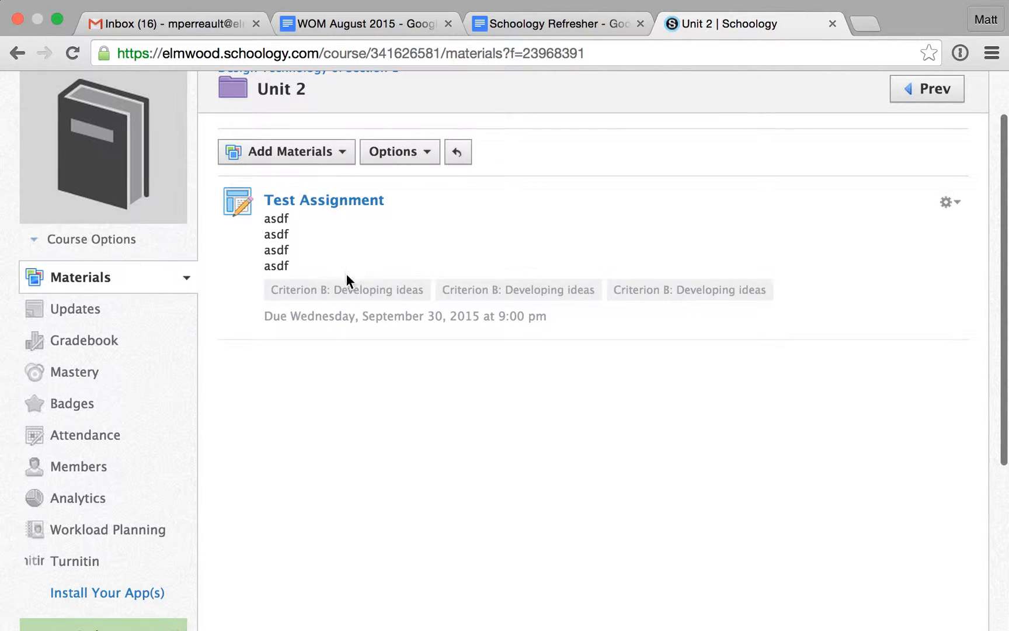
{"action": "mouse_move", "coordinate": [363, 287]}
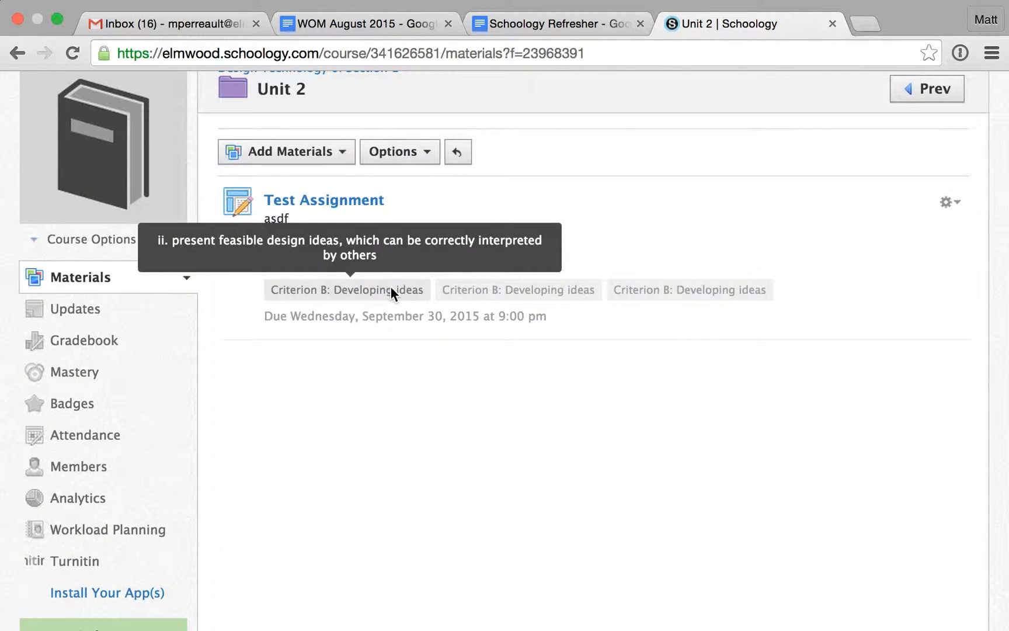
{"action": "mouse_move", "coordinate": [471, 286]}
{"action": "mouse_move", "coordinate": [639, 295]}
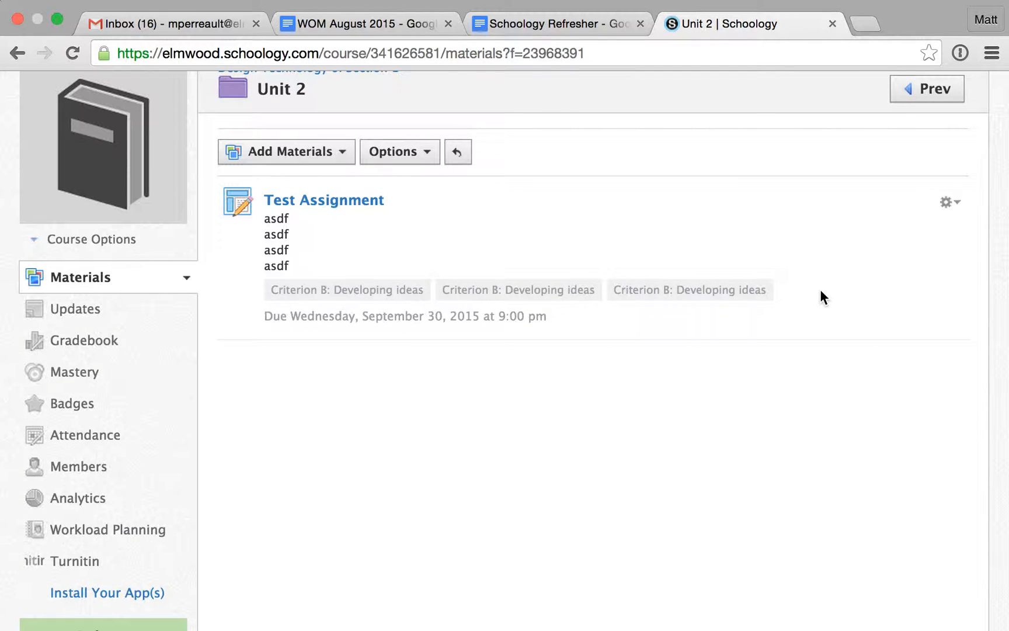
- Open Test Assignment for editing and start a new rubric for its grading scale
{"action": "left_click", "coordinate": [949, 202]}
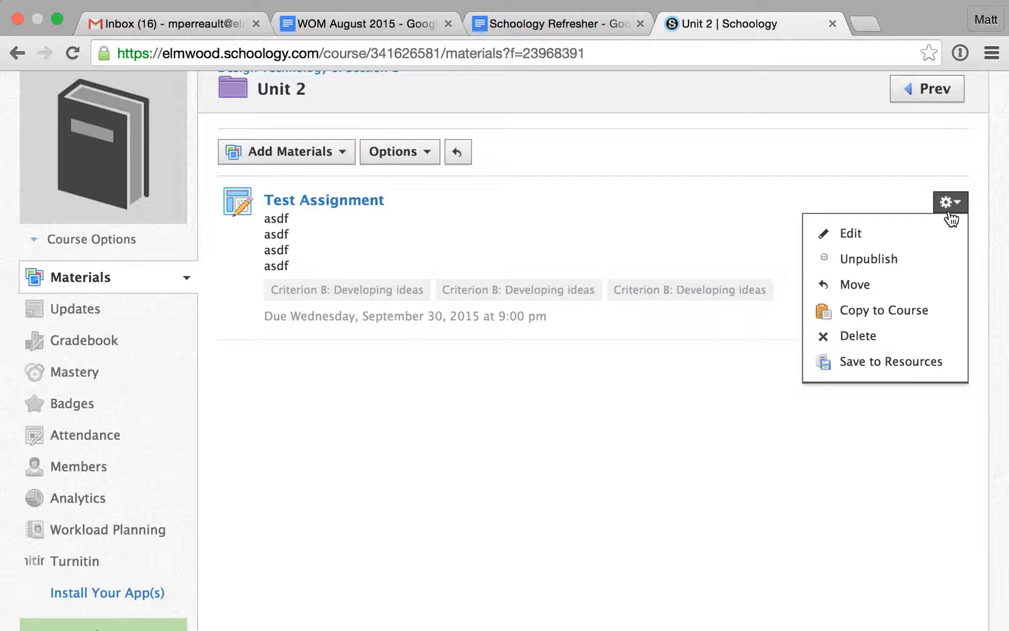
{"action": "left_click", "coordinate": [866, 234]}
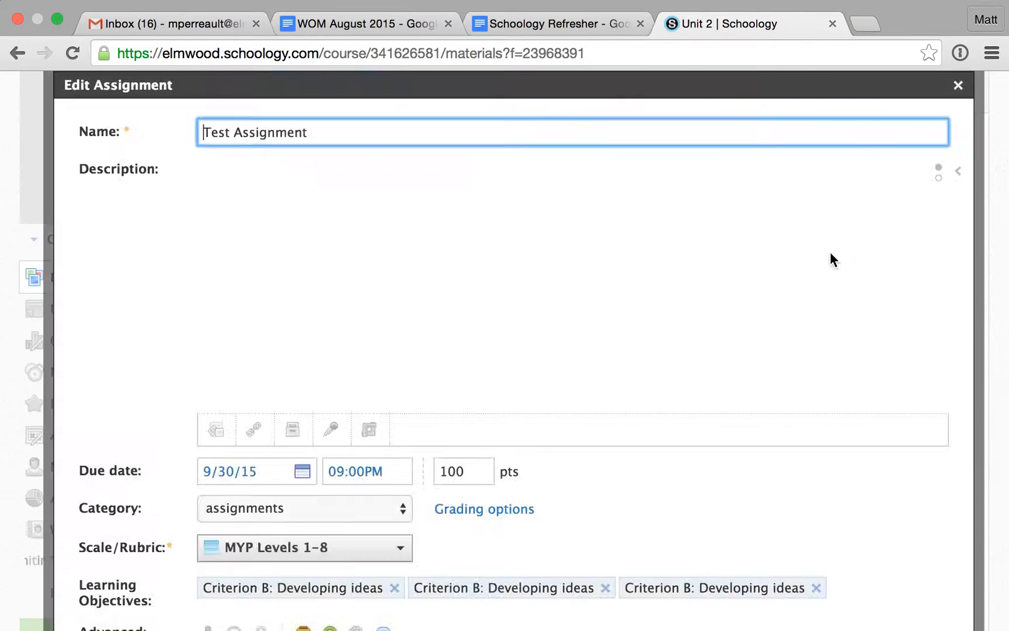
{"action": "scroll", "coordinate": [367, 432], "scroll_direction": "down", "scroll_amount": 3}
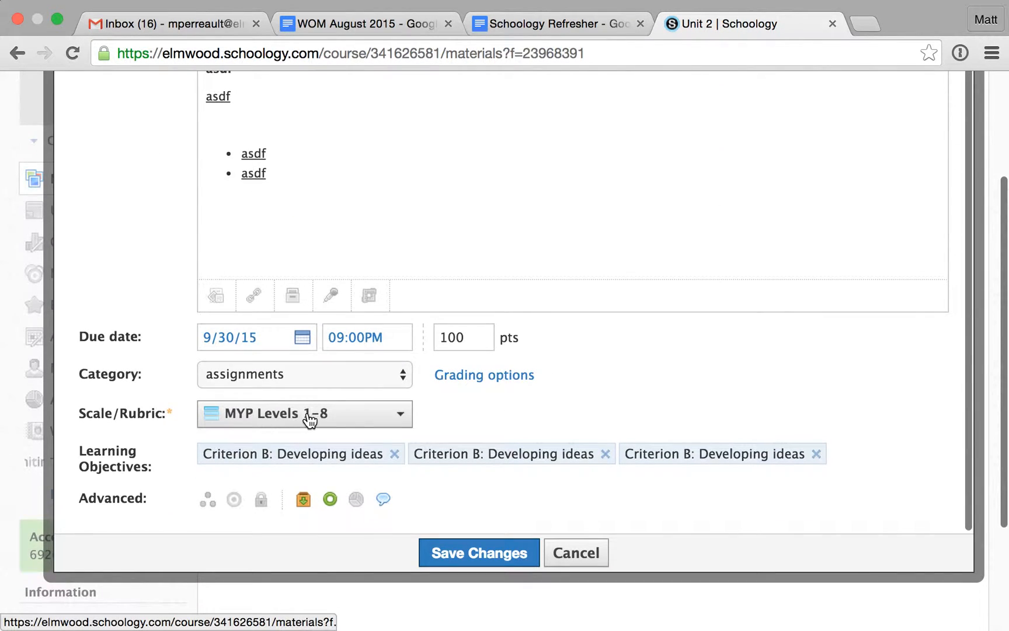
{"action": "left_click", "coordinate": [354, 419]}
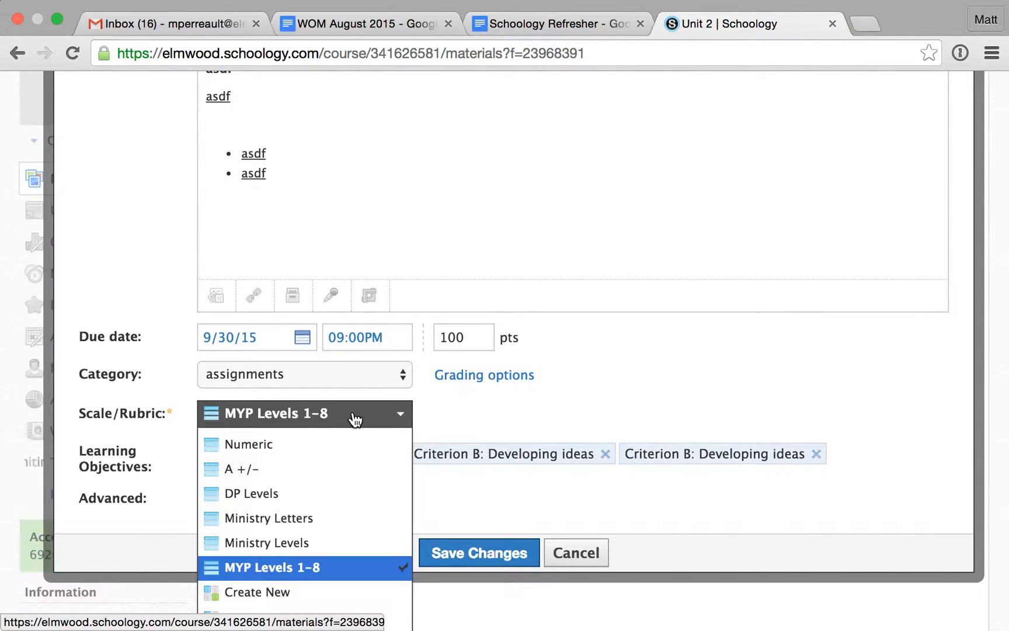
{"action": "scroll", "coordinate": [326, 457], "scroll_direction": "down", "scroll_amount": 1}
{"action": "scroll", "coordinate": [326, 457], "scroll_direction": "down", "scroll_amount": 3}
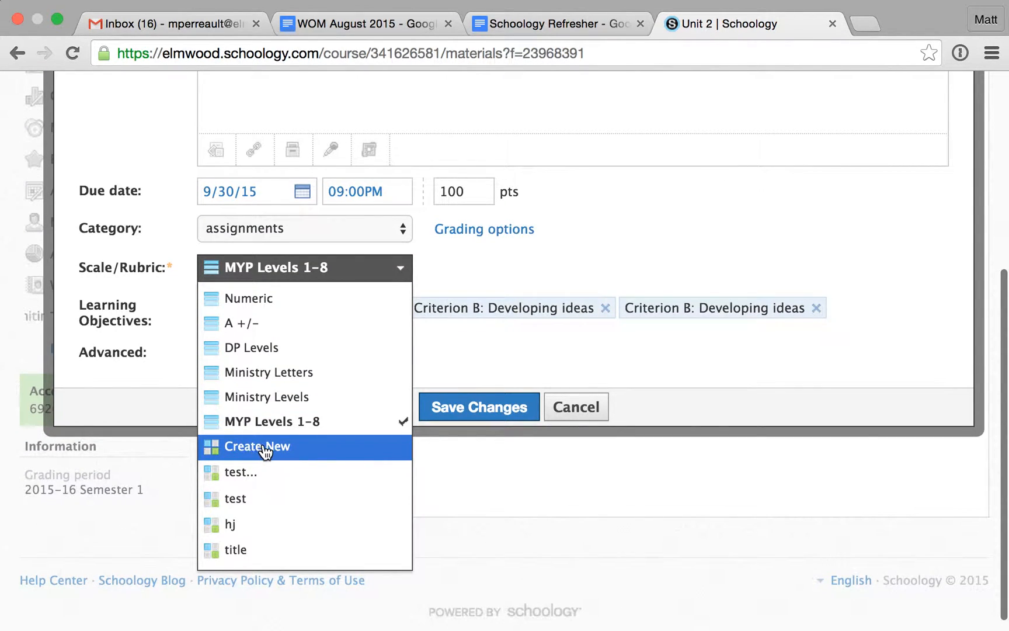
{"action": "left_click", "coordinate": [262, 447]}
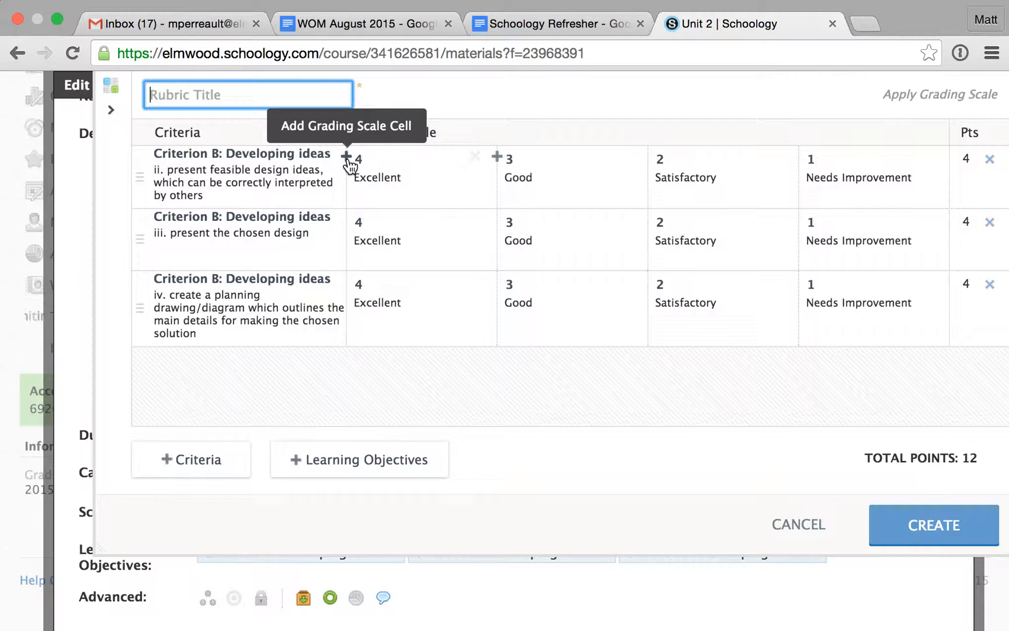
- Add four grading scale cells before the highest level of the first Criterion B row in the rubric
{"action": "left_click", "coordinate": [346, 155]}
{"action": "left_click", "coordinate": [347, 156]}
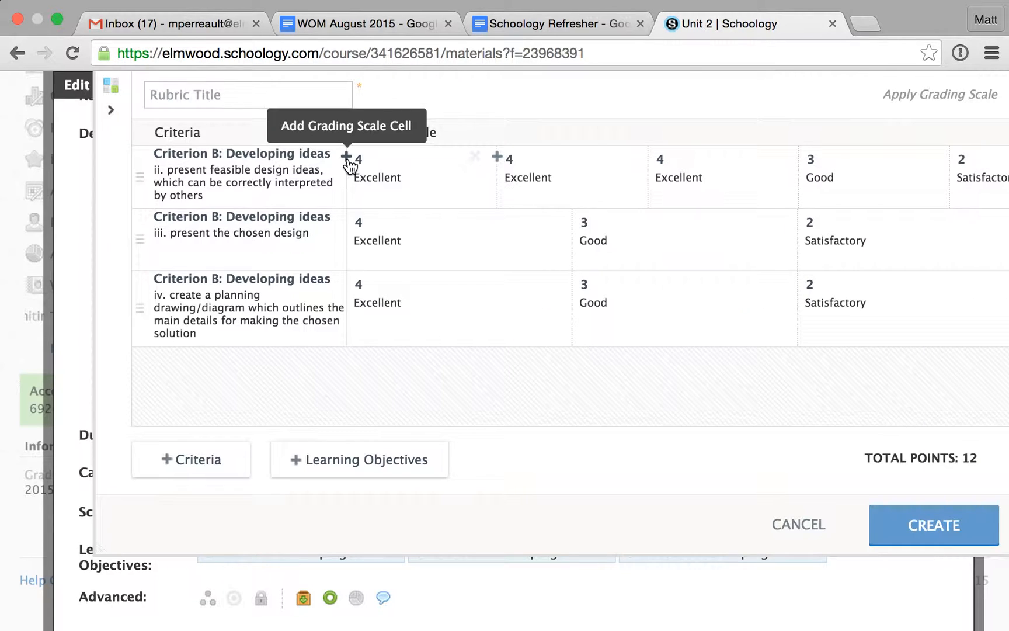
{"action": "left_click", "coordinate": [346, 156]}
{"action": "left_click", "coordinate": [347, 156]}
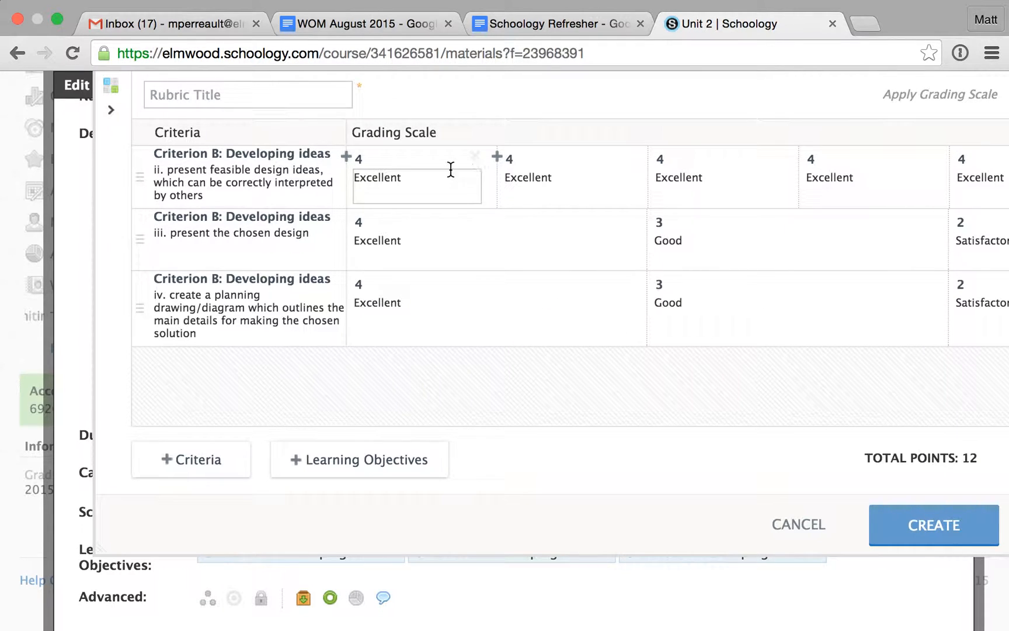
- Enter point values of 5, 6, 7 and 8 in the first criterion's added scale cells, working up to the highest level
{"action": "scroll", "coordinate": [437, 158], "scroll_direction": "right", "scroll_amount": 3}
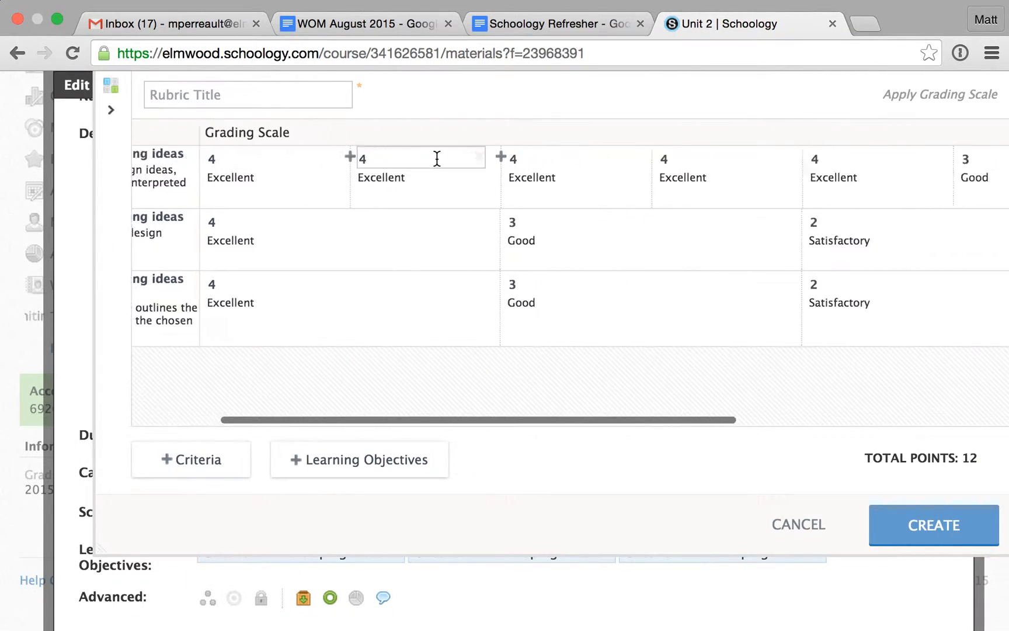
{"action": "scroll", "coordinate": [436, 158], "scroll_direction": "left", "scroll_amount": 2}
{"action": "left_click", "coordinate": [818, 154]}
{"action": "type", "text": "5"}
{"action": "left_click", "coordinate": [701, 158]}
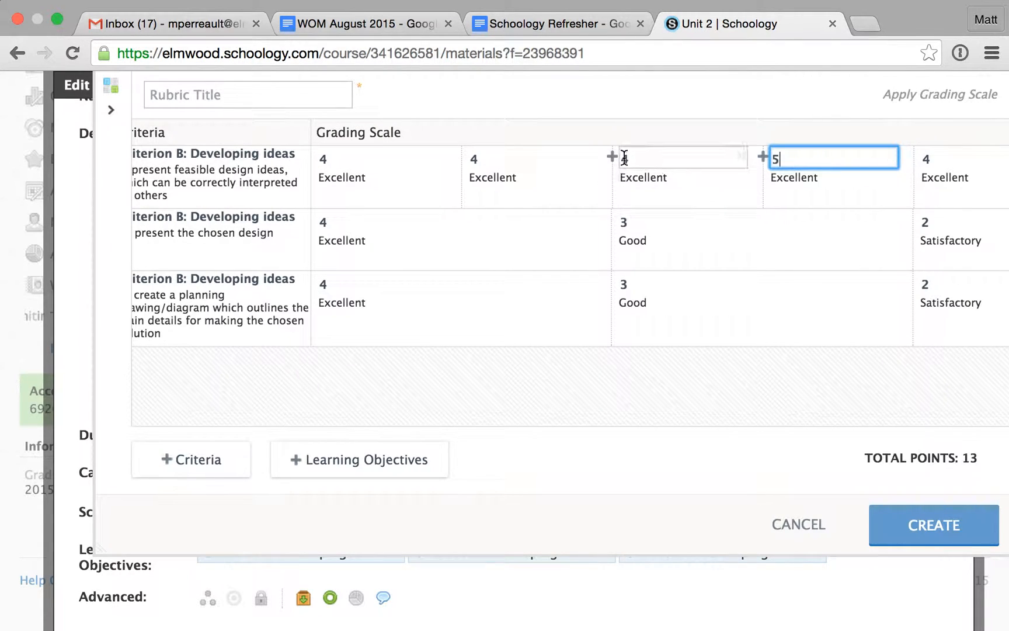
{"action": "type", "text": "6"}
{"action": "left_click", "coordinate": [510, 155]}
{"action": "type", "text": "7"}
{"action": "left_click", "coordinate": [391, 159]}
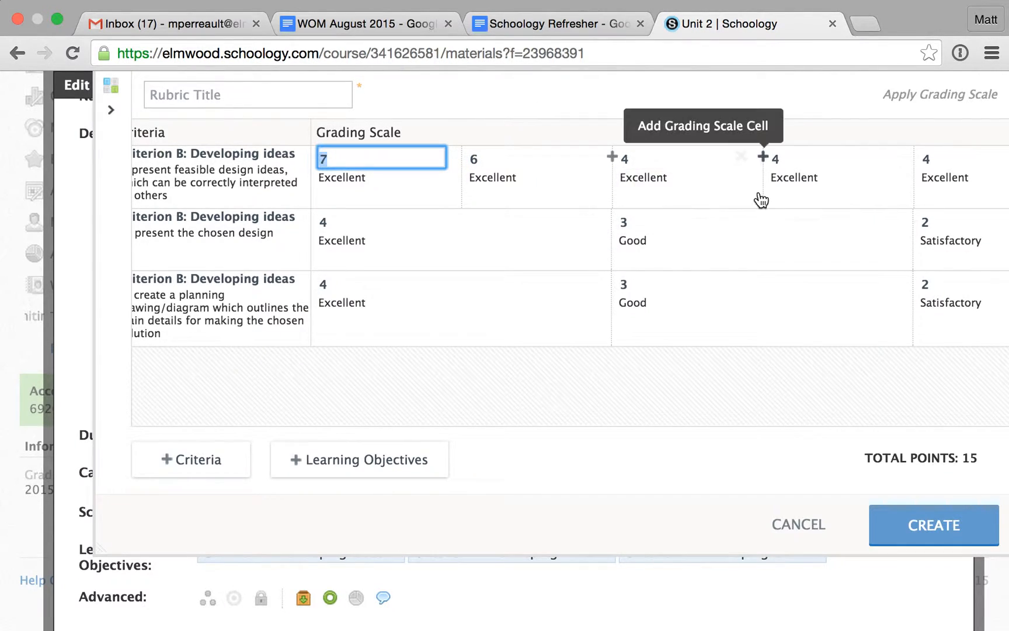
{"action": "type", "text": "8"}
- Set the point values of the first criterion's levels following the 8-point level to 7, 6 and 5
{"action": "left_click", "coordinate": [521, 153]}
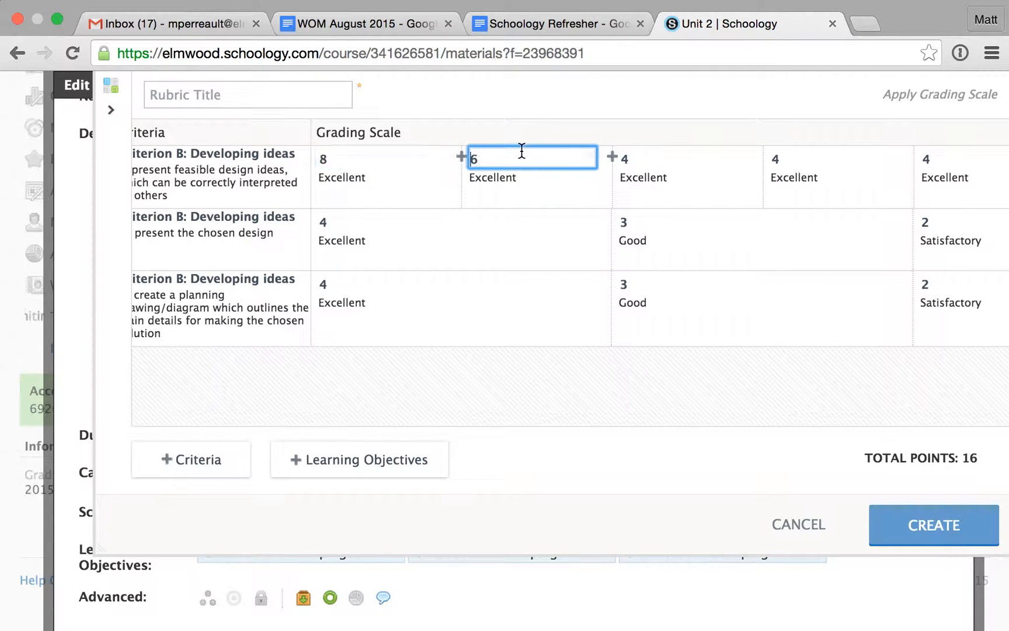
{"action": "type", "text": "7"}
{"action": "left_click", "coordinate": [639, 154]}
{"action": "type", "text": "6"}
{"action": "left_click", "coordinate": [803, 158]}
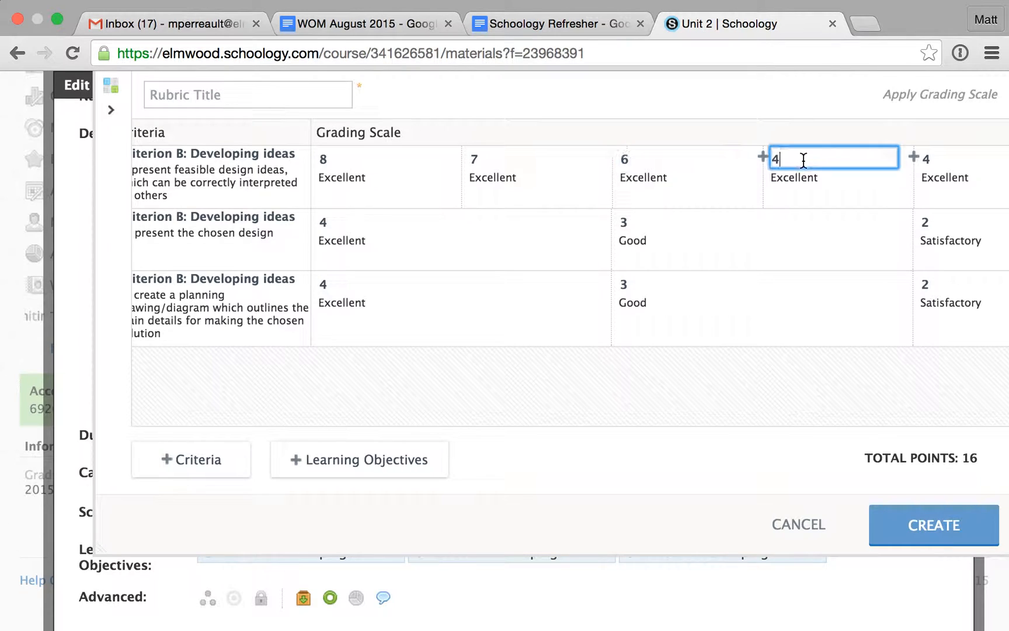
{"action": "type", "text": "5"}
{"action": "scroll", "coordinate": [933, 169], "scroll_direction": "right", "scroll_amount": 10}
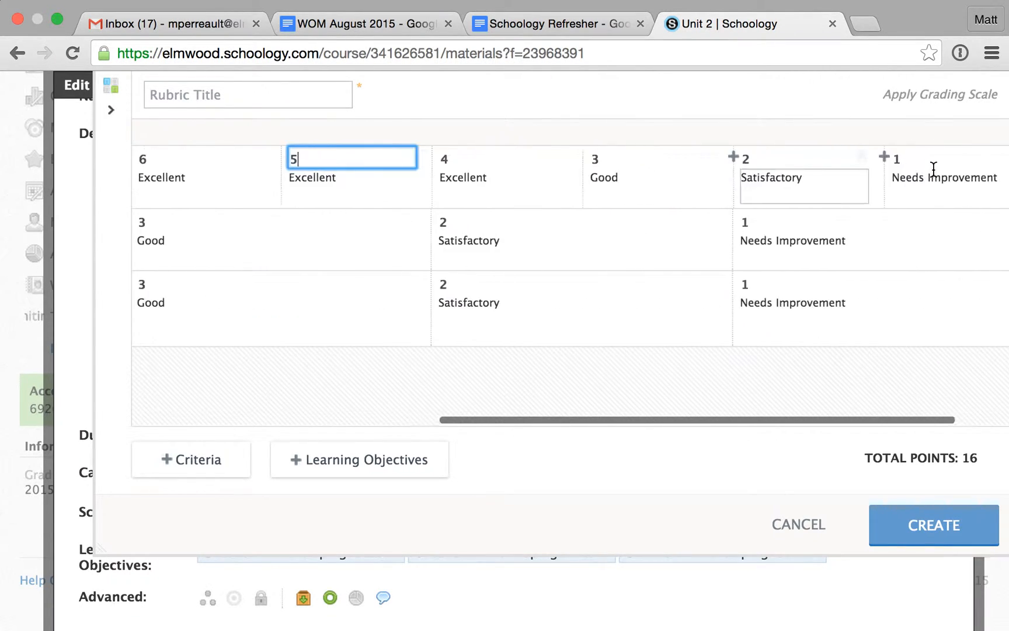
- Add four grading scale cells before the highest level in both the second and third Criterion B rows
{"action": "scroll", "coordinate": [933, 169], "scroll_direction": "left", "scroll_amount": 10}
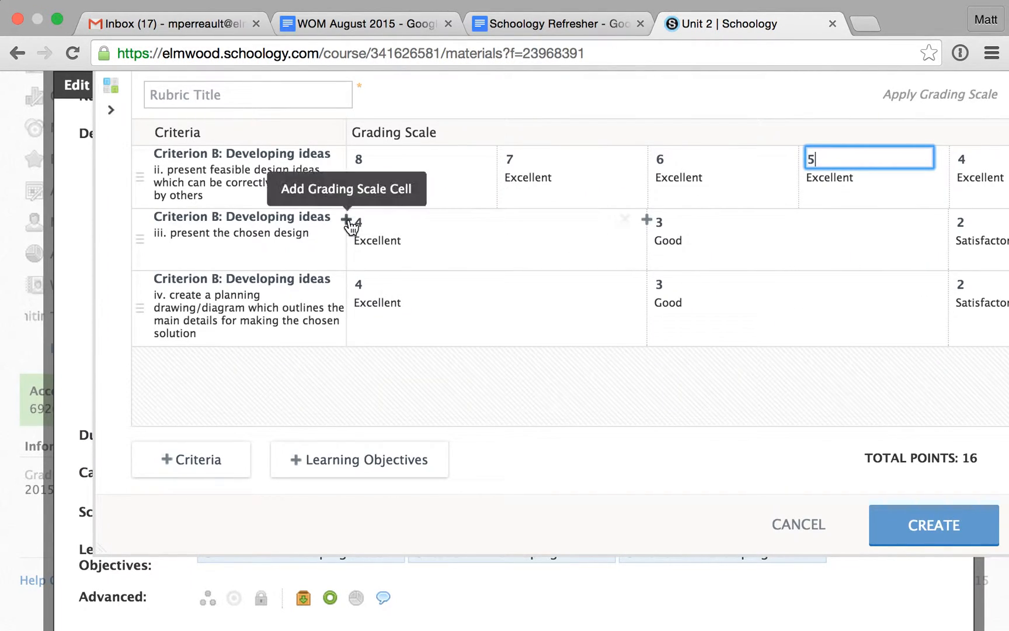
{"action": "left_click", "coordinate": [349, 222]}
{"action": "left_click", "coordinate": [349, 222]}
{"action": "left_click", "coordinate": [349, 223]}
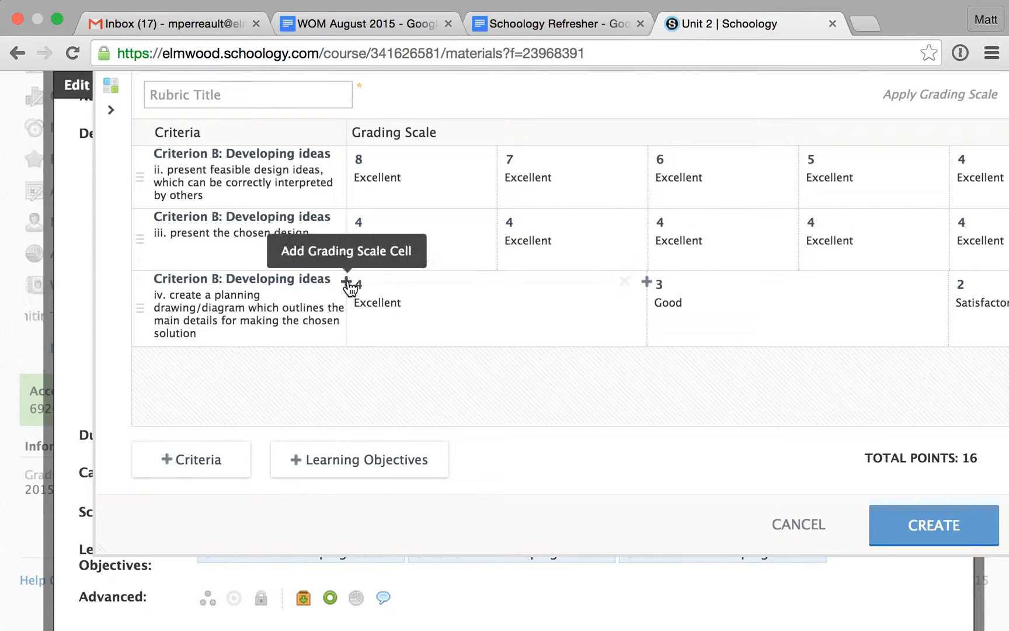
{"action": "left_click", "coordinate": [349, 285]}
{"action": "left_click", "coordinate": [348, 285]}
{"action": "left_click", "coordinate": [349, 284]}
{"action": "left_click", "coordinate": [349, 284]}
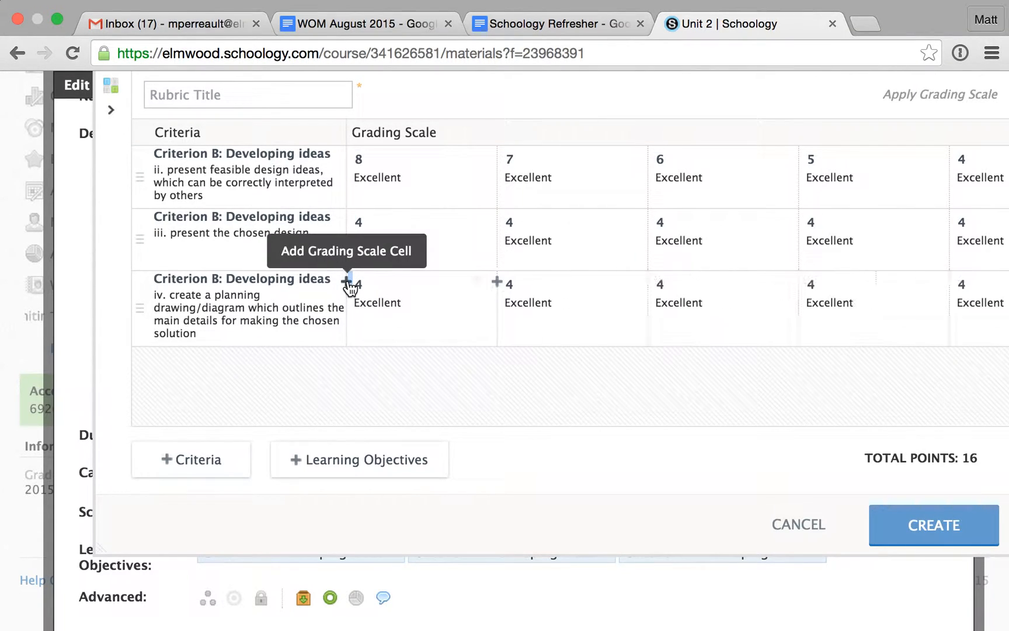
- Set the four highest levels of the "present the chosen design" criterion to 8, 7, 6 and 5 points
{"action": "double_click", "coordinate": [369, 220]}
{"action": "type", "text": "8"}
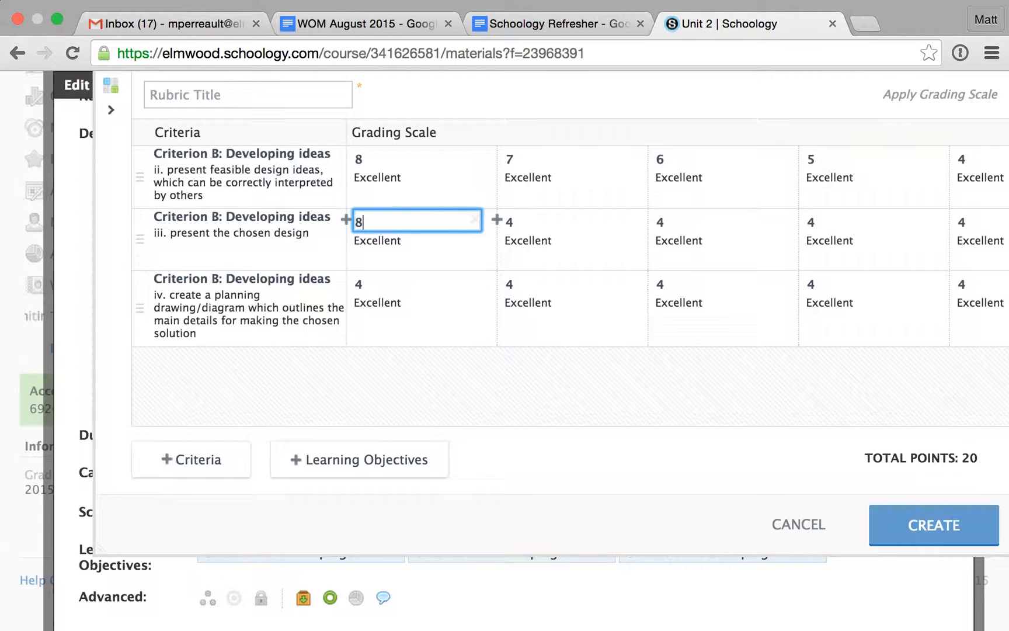
{"action": "double_click", "coordinate": [523, 223]}
{"action": "type", "text": "7"}
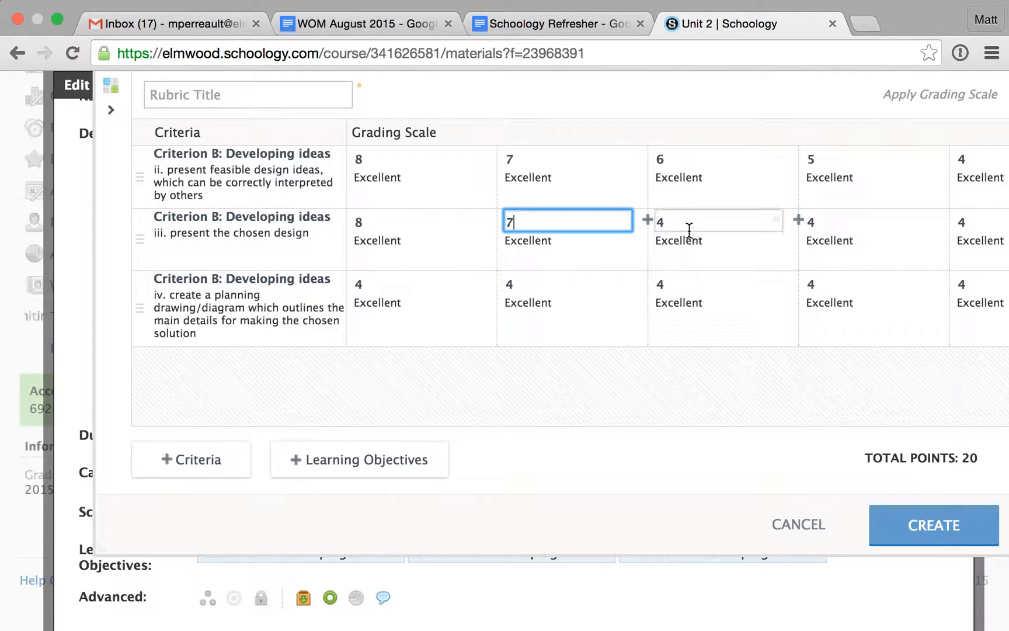
{"action": "left_click", "coordinate": [687, 220]}
{"action": "type", "text": "6"}
{"action": "left_click", "coordinate": [844, 225]}
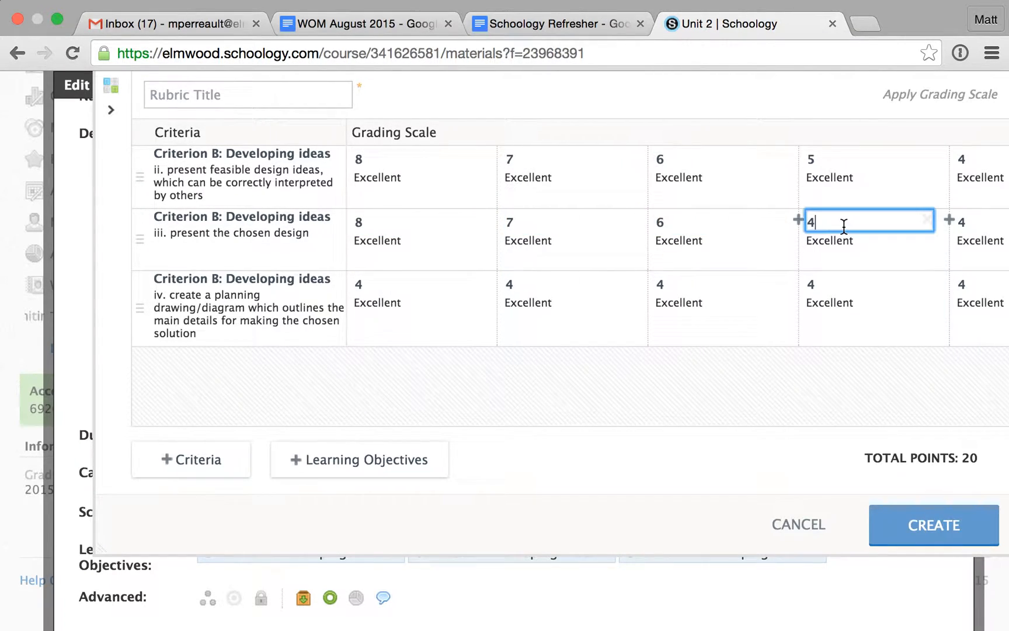
{"action": "scroll", "coordinate": [844, 225], "scroll_direction": "right", "scroll_amount": 5}
{"action": "type", "text": "5"}
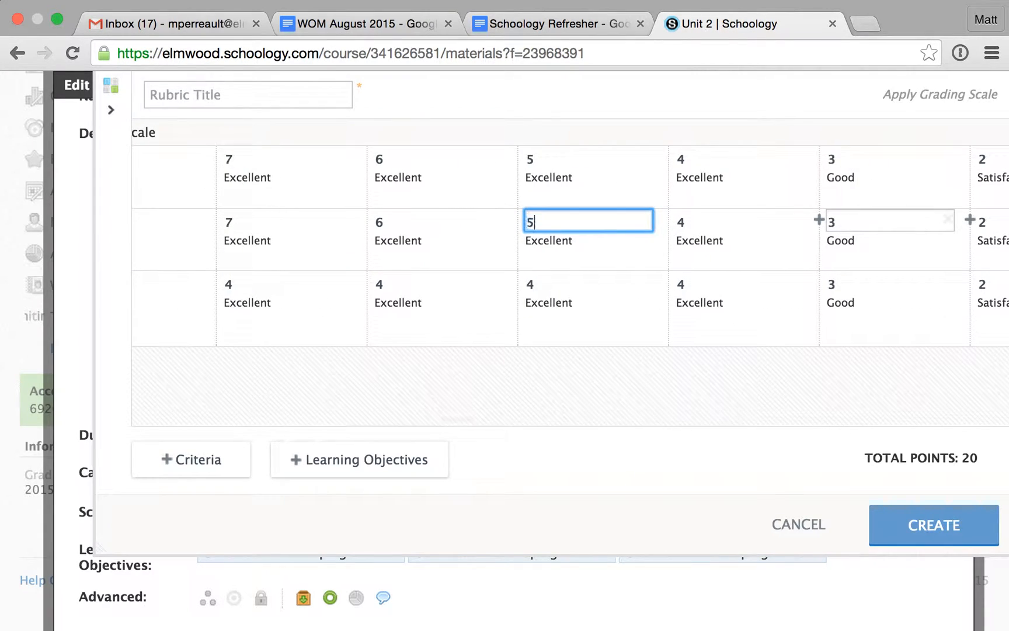
- Set the four highest levels of the planning drawing/diagram criterion to 8, 7, 6 and 5 points
{"action": "left_click", "coordinate": [565, 285]}
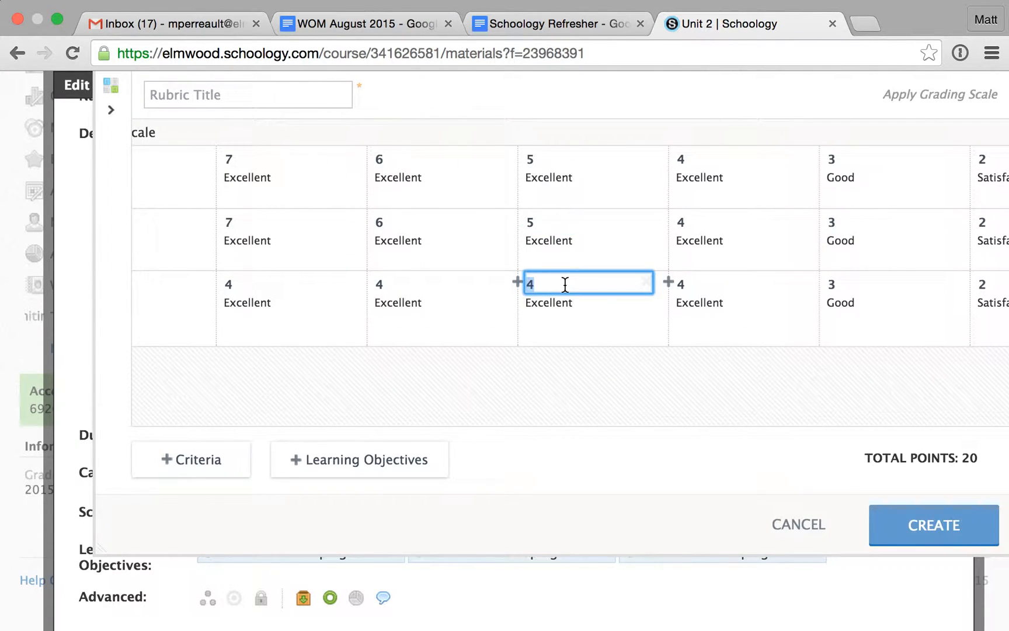
{"action": "scroll", "coordinate": [565, 284], "scroll_direction": "left", "scroll_amount": 5}
{"action": "left_click", "coordinate": [410, 272]}
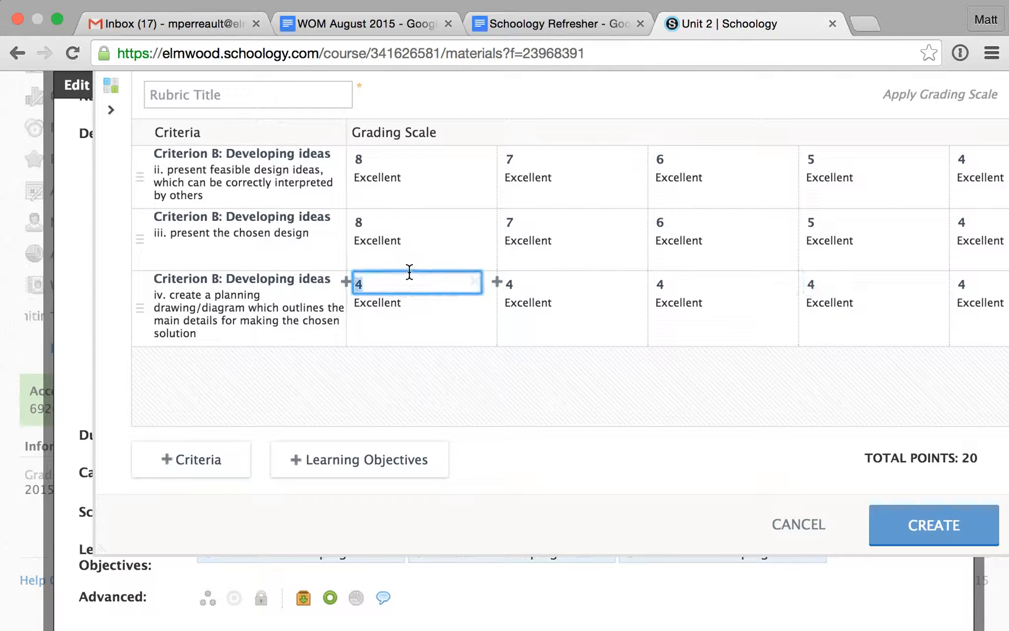
{"action": "type", "text": "8"}
{"action": "left_click", "coordinate": [553, 285]}
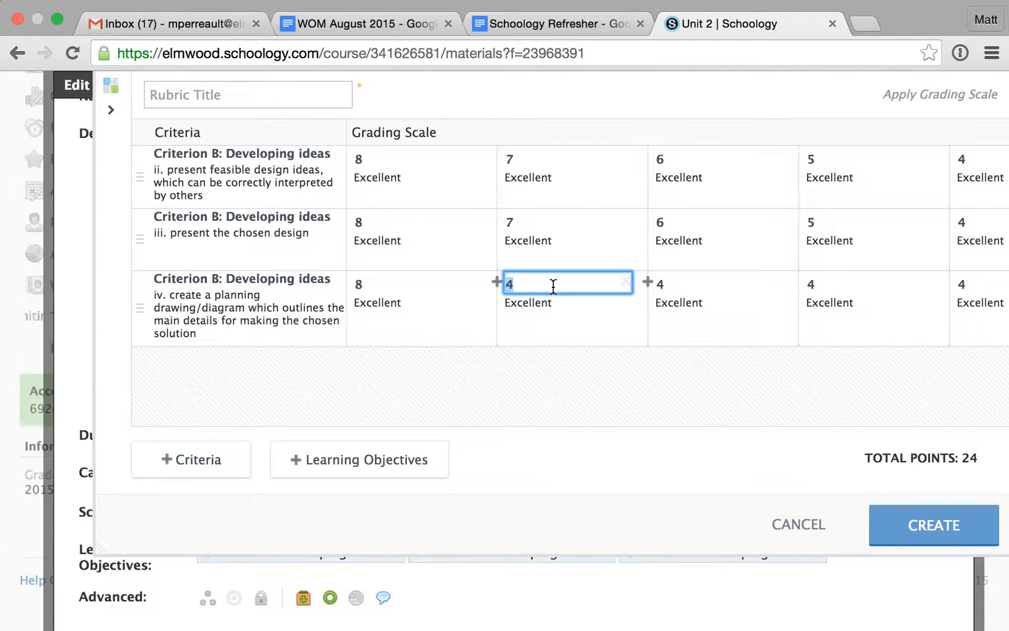
{"action": "type", "text": "7"}
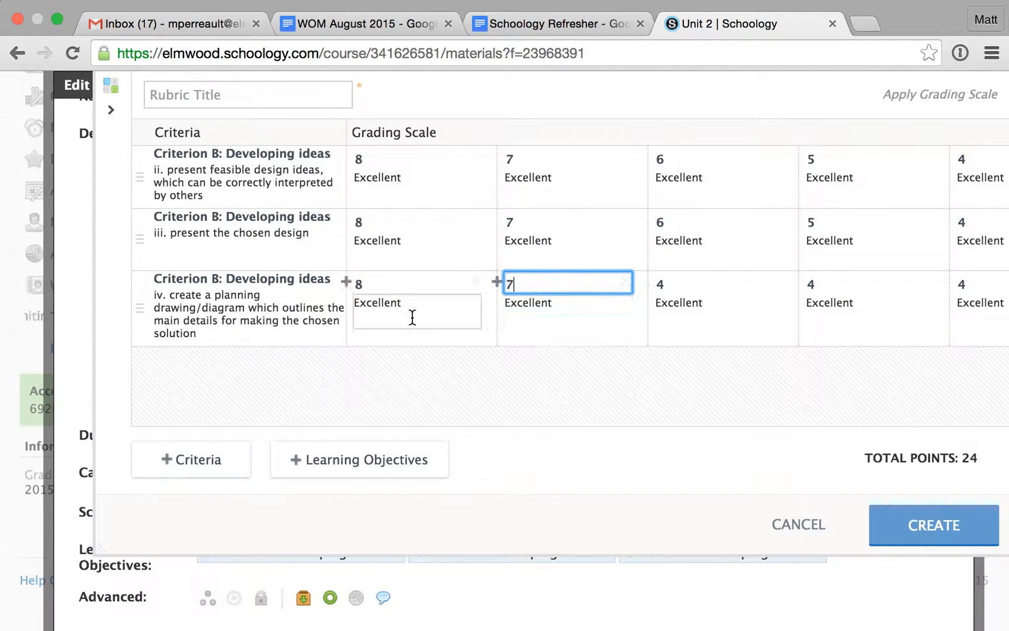
{"action": "left_click", "coordinate": [705, 285]}
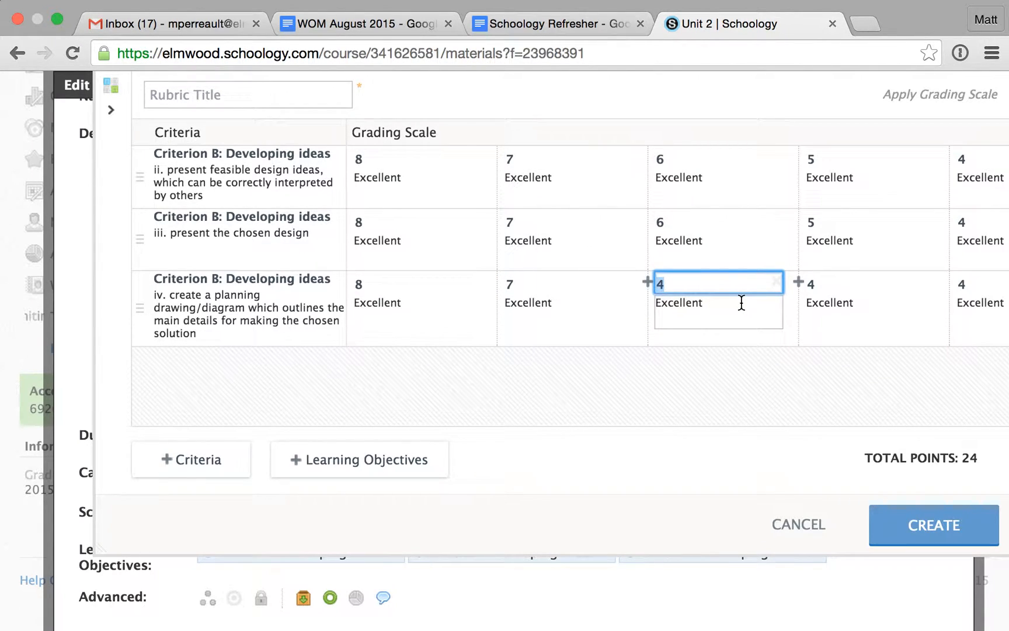
{"action": "type", "text": "6"}
{"action": "left_click", "coordinate": [843, 282]}
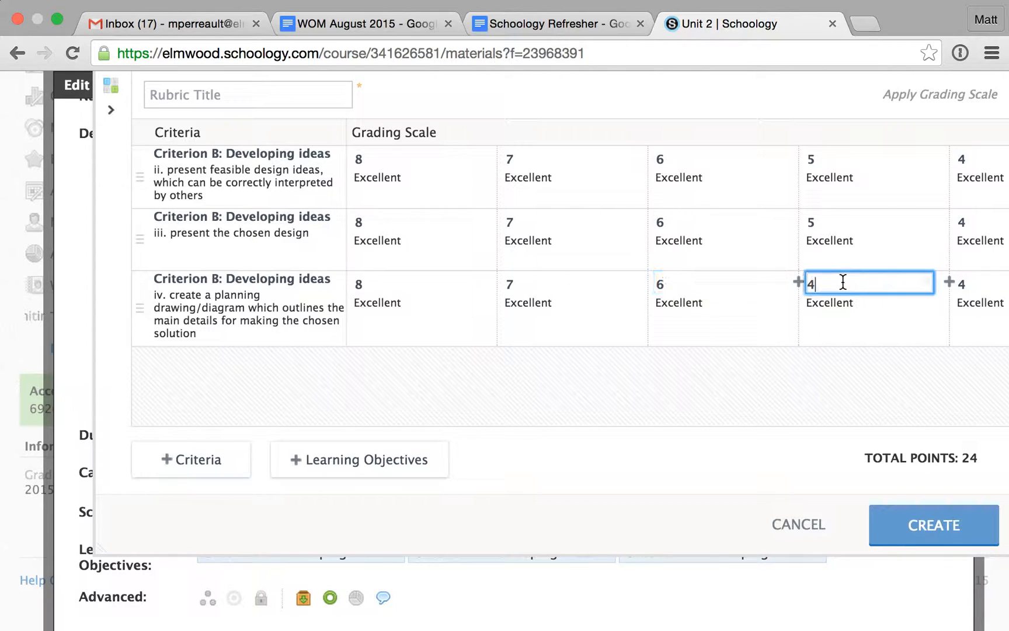
{"action": "type", "text": "5"}
{"action": "scroll", "coordinate": [842, 282], "scroll_direction": "right", "scroll_amount": 4}
{"action": "scroll", "coordinate": [842, 282], "scroll_direction": "left", "scroll_amount": 4}
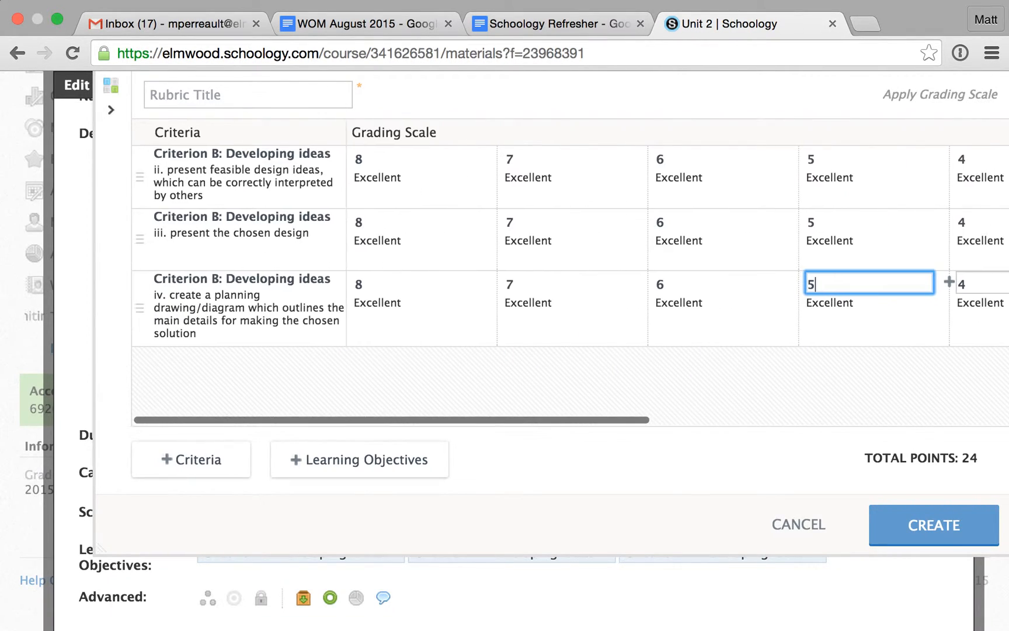
- Enter and clear placeholder text in the first criterion's 8-point description, and title the rubric "Criterion B"
{"action": "left_click", "coordinate": [400, 185]}
{"action": "type", "text": "asdfasdfasd"}
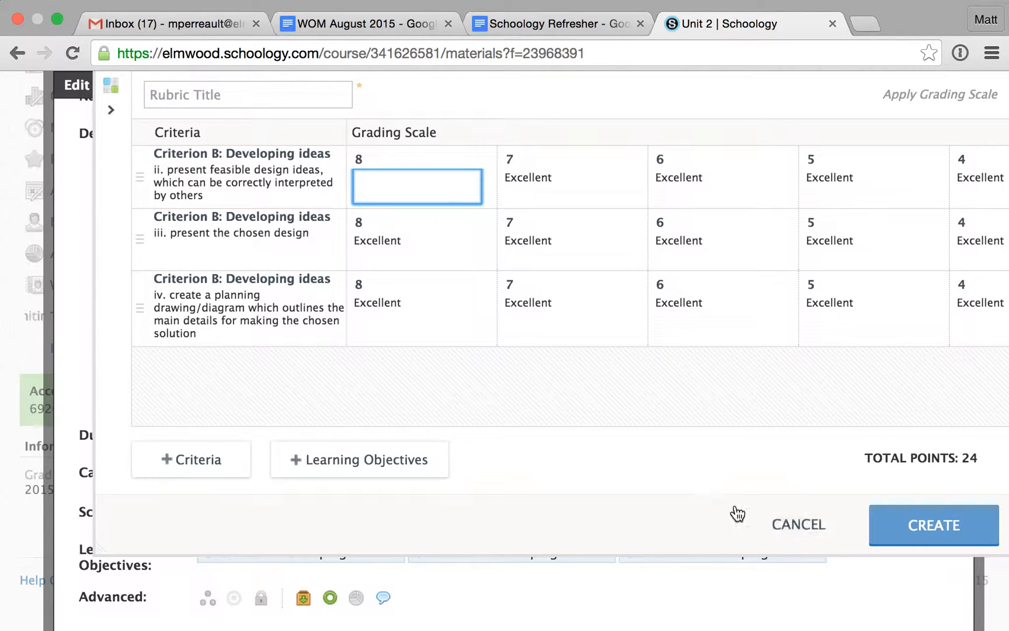
{"action": "left_click", "coordinate": [269, 97]}
{"action": "scroll", "coordinate": [269, 96], "scroll_direction": "up", "scroll_amount": 1}
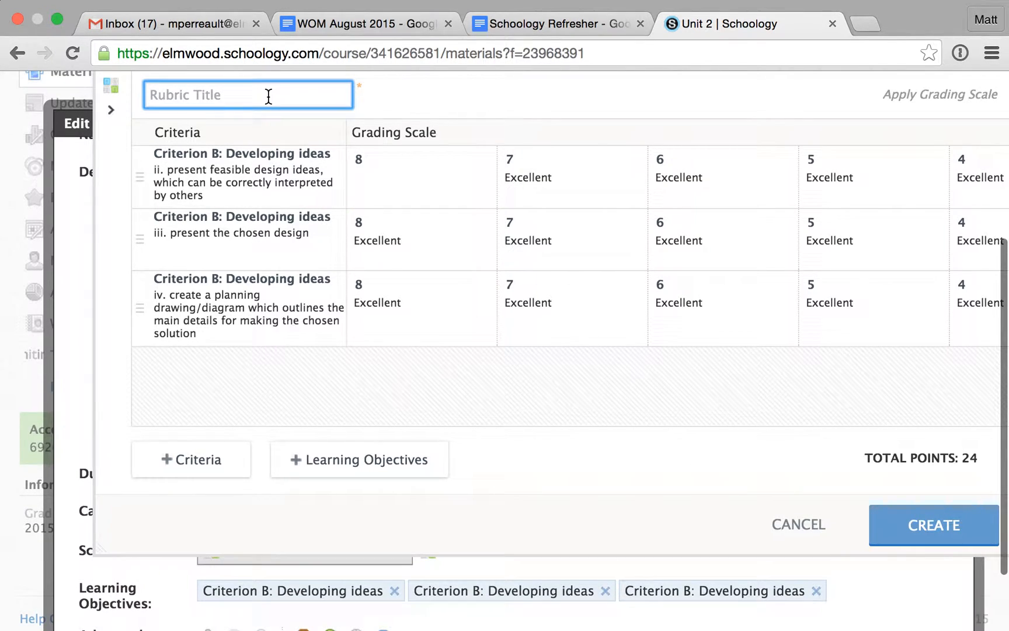
{"action": "type", "text": "Criterion B"}
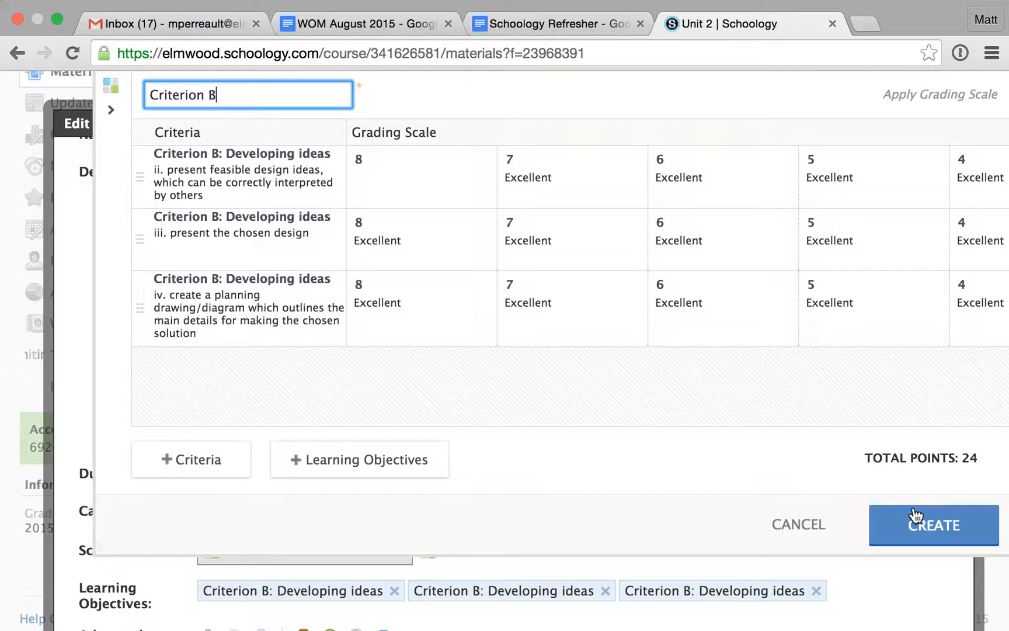
- Add Criterion B objective i, "develop a list of success criteria for the solution", to the rubric from the MYP Design Year 1 learning objectives
{"action": "left_click", "coordinate": [395, 460]}
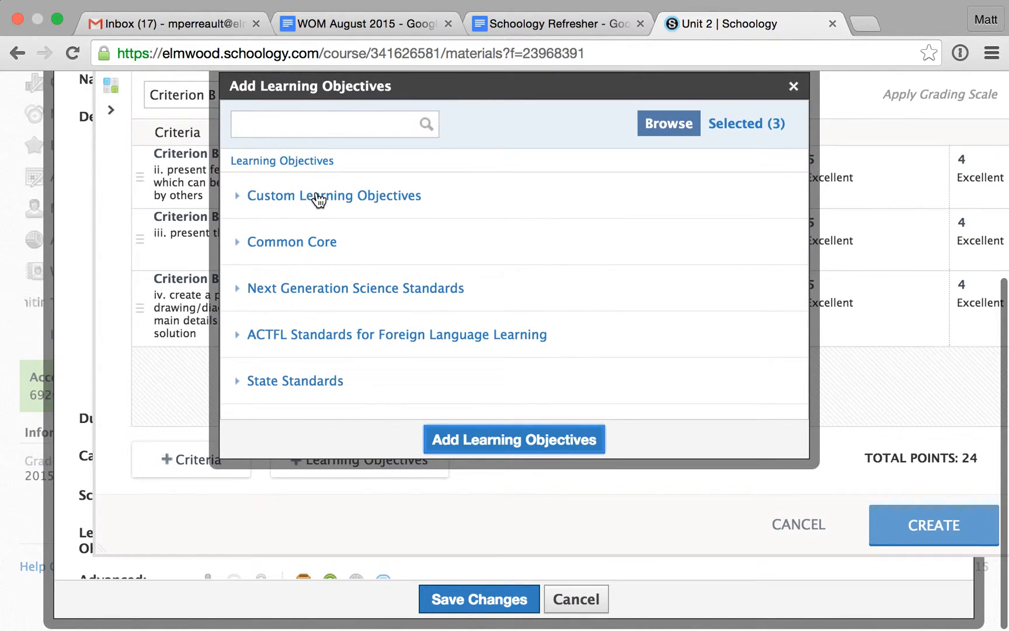
{"action": "left_click", "coordinate": [317, 197]}
{"action": "left_click", "coordinate": [266, 293]}
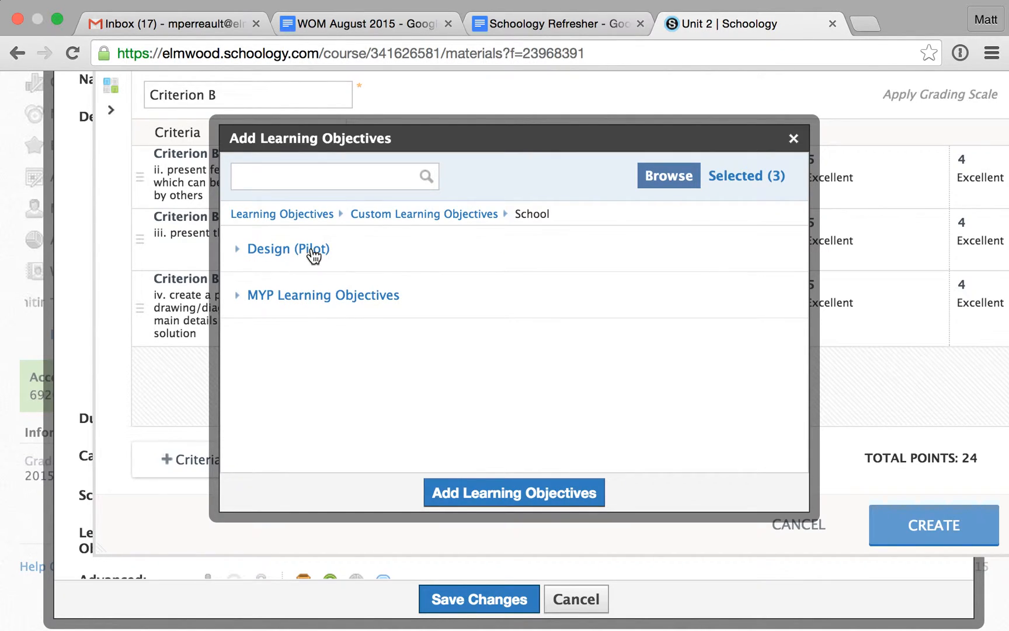
{"action": "left_click", "coordinate": [302, 294]}
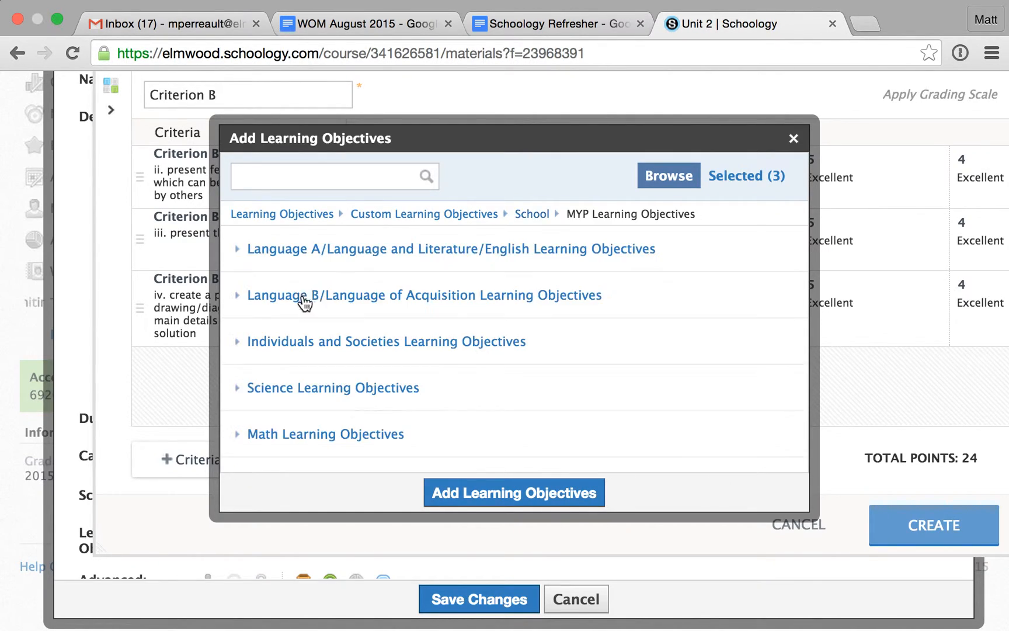
{"action": "scroll", "coordinate": [311, 354], "scroll_direction": "down", "scroll_amount": 4}
{"action": "left_click", "coordinate": [312, 457]}
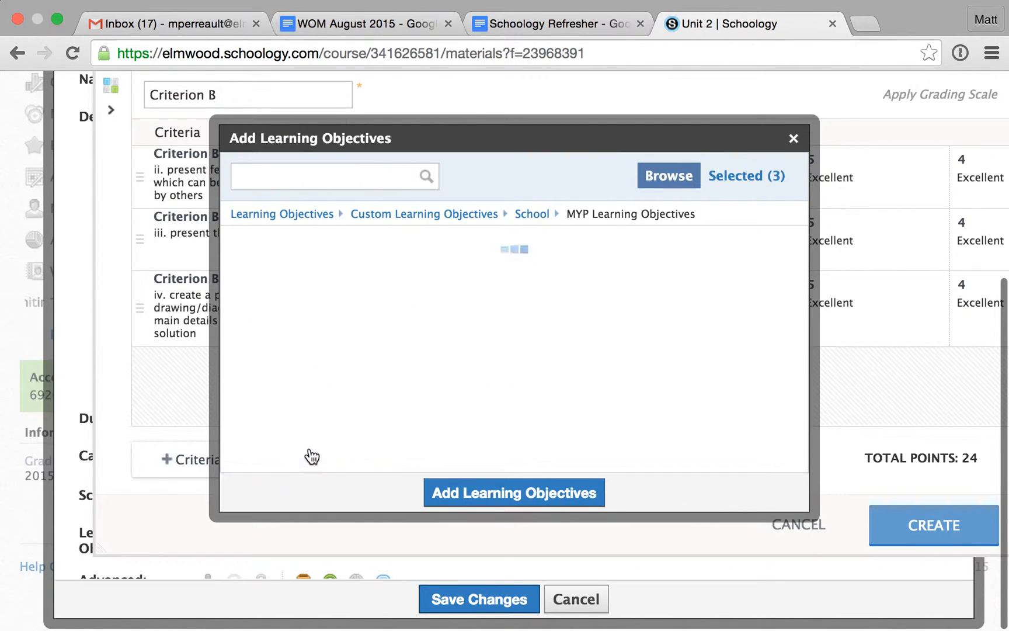
{"action": "left_click", "coordinate": [318, 266]}
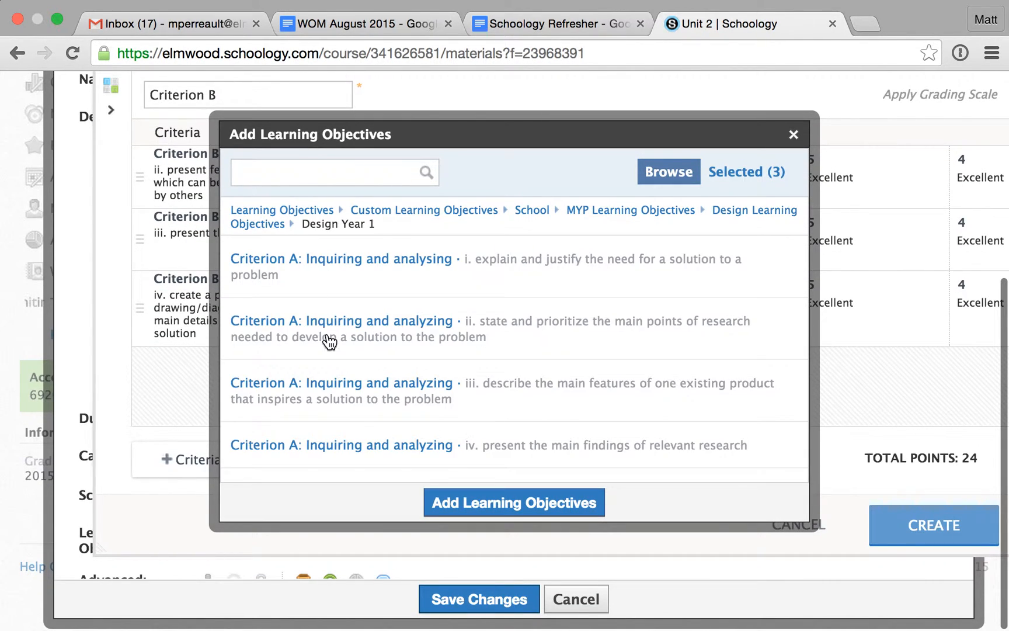
{"action": "scroll", "coordinate": [330, 342], "scroll_direction": "down", "scroll_amount": 4}
{"action": "left_click", "coordinate": [343, 354]}
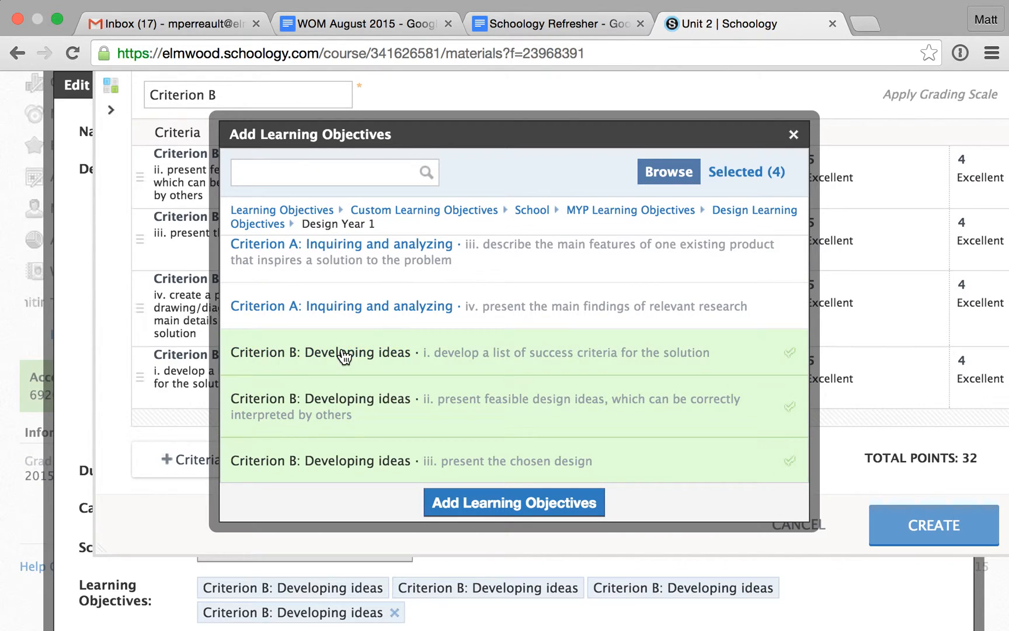
{"action": "scroll", "coordinate": [295, 397], "scroll_direction": "down", "scroll_amount": 2}
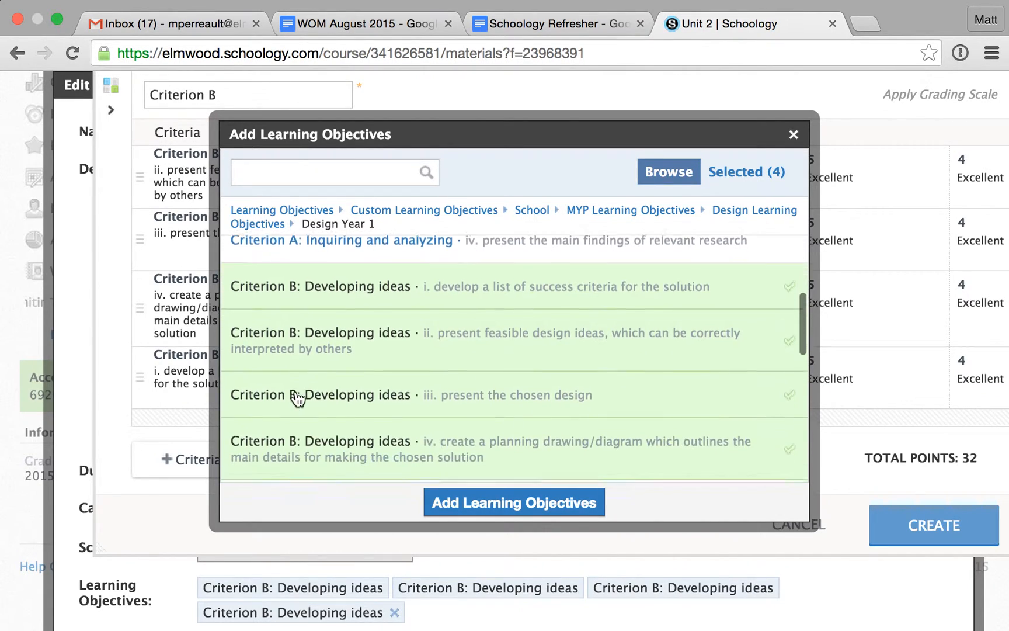
{"action": "scroll", "coordinate": [297, 398], "scroll_direction": "down", "scroll_amount": 1}
{"action": "left_click", "coordinate": [506, 509]}
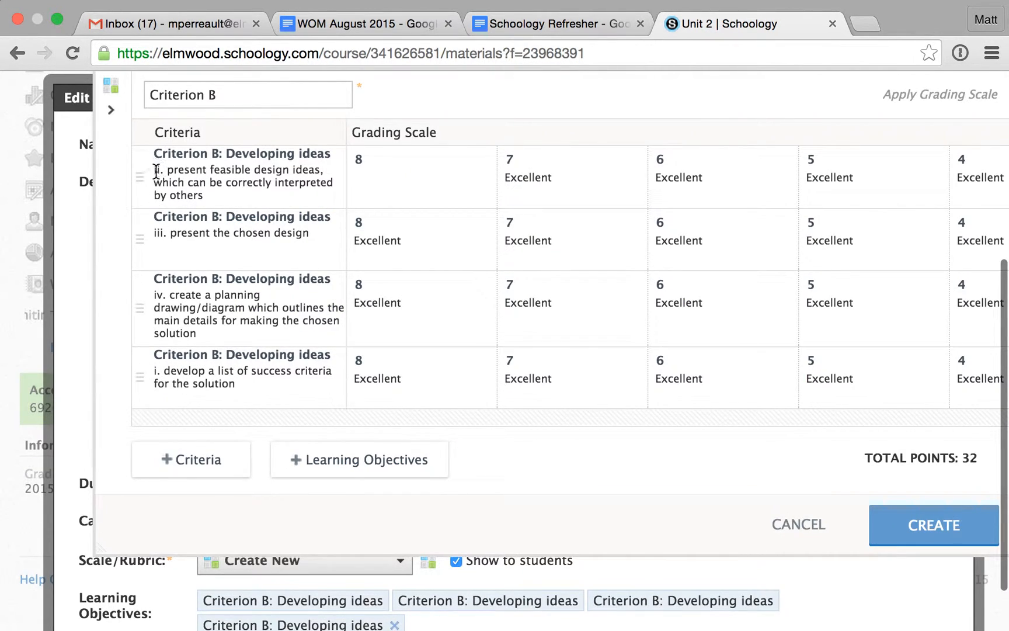
- Move criterion i to the first row of the rubric and retitle the rubric "Design Criterion B"
{"action": "left_click_drag", "start_coordinate": [139, 378], "coordinate": [139, 176]}
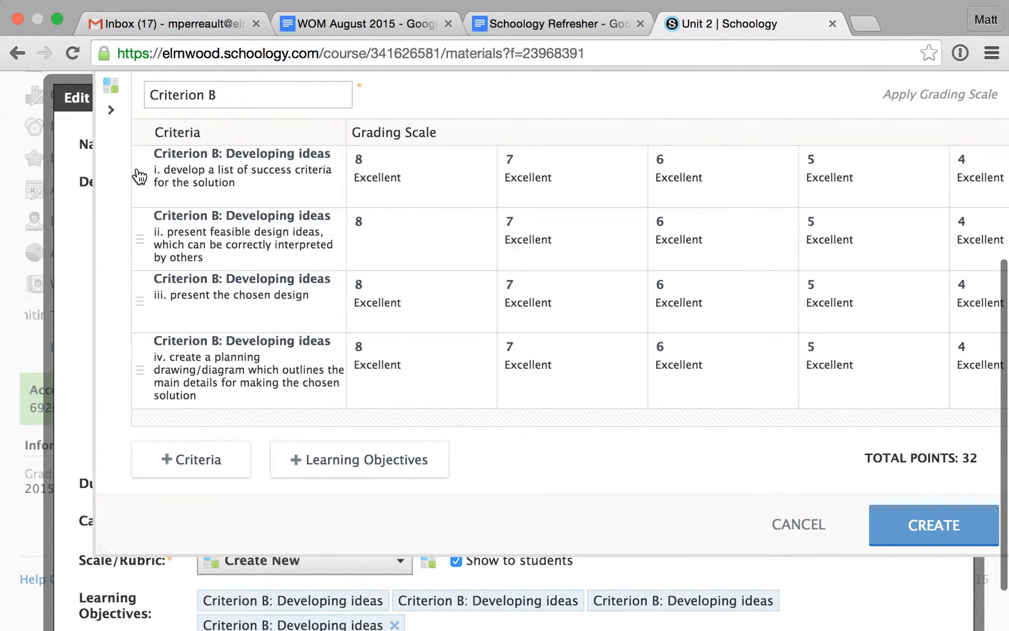
{"action": "left_click", "coordinate": [233, 92]}
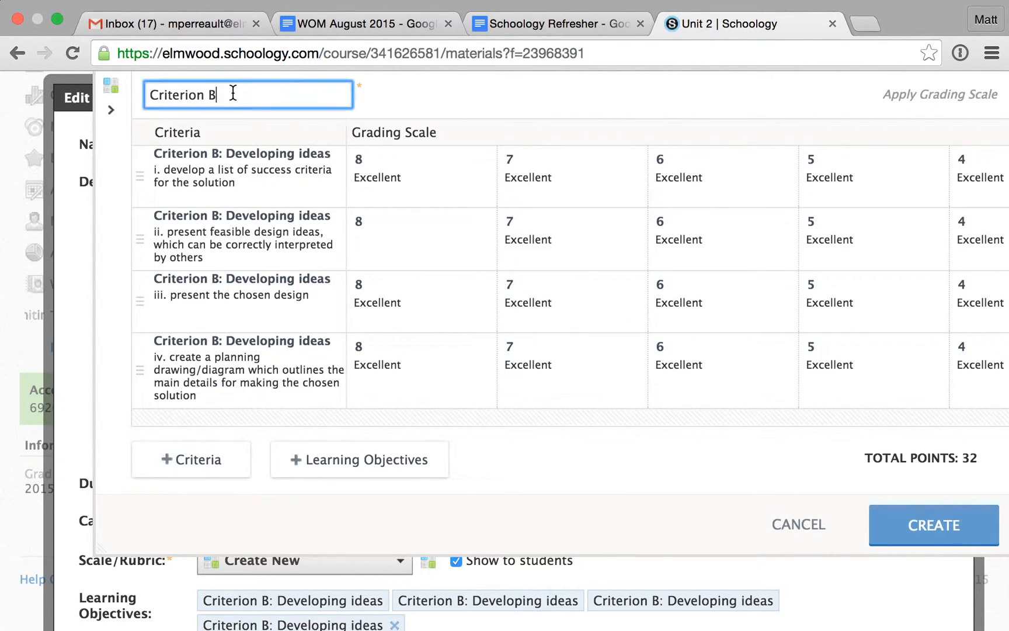
{"action": "left_click", "coordinate": [150, 93]}
{"action": "type", "text": "Design"}
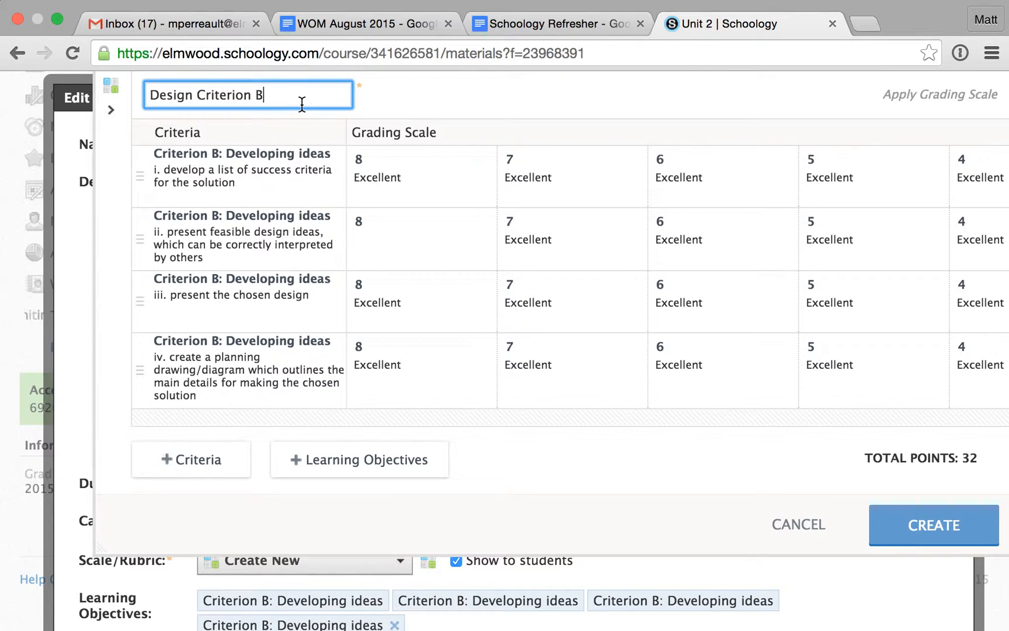
- Fill in the empty 8-point description of criterion ii and create the rubric
{"action": "left_click", "coordinate": [416, 251]}
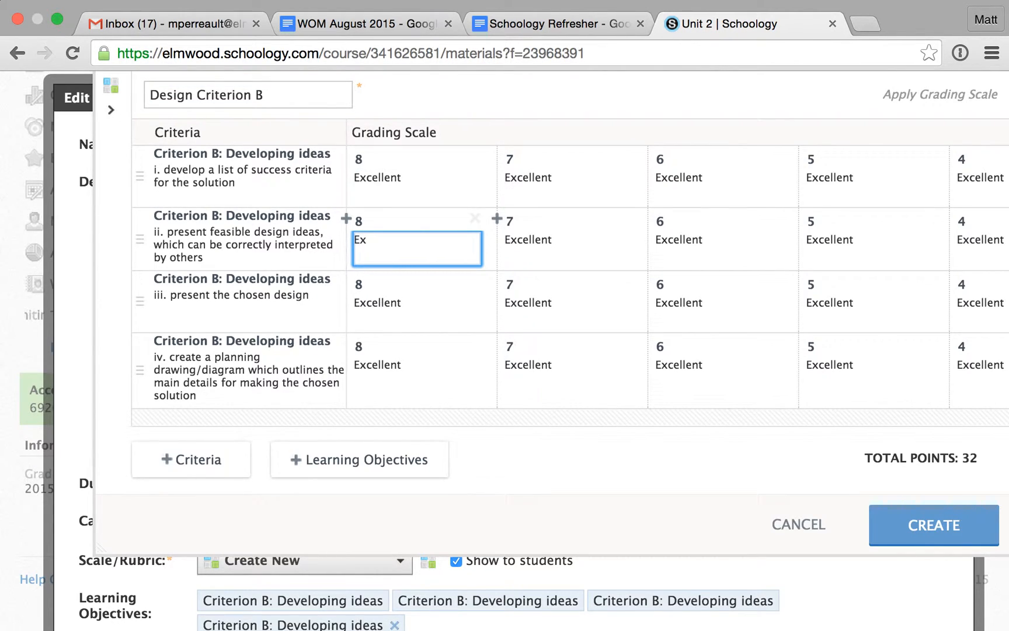
{"action": "left_click", "coordinate": [431, 305]}
{"action": "left_click", "coordinate": [923, 523]}
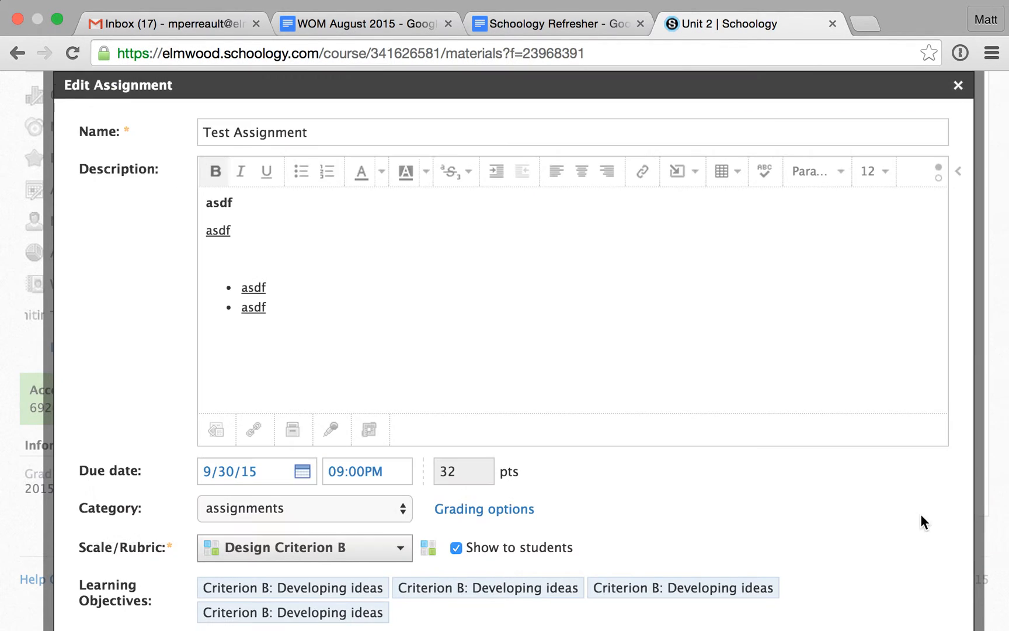
- Save the changes to Test Assignment with the Design Criterion B rubric attached
{"action": "scroll", "coordinate": [526, 458], "scroll_direction": "down", "scroll_amount": 3}
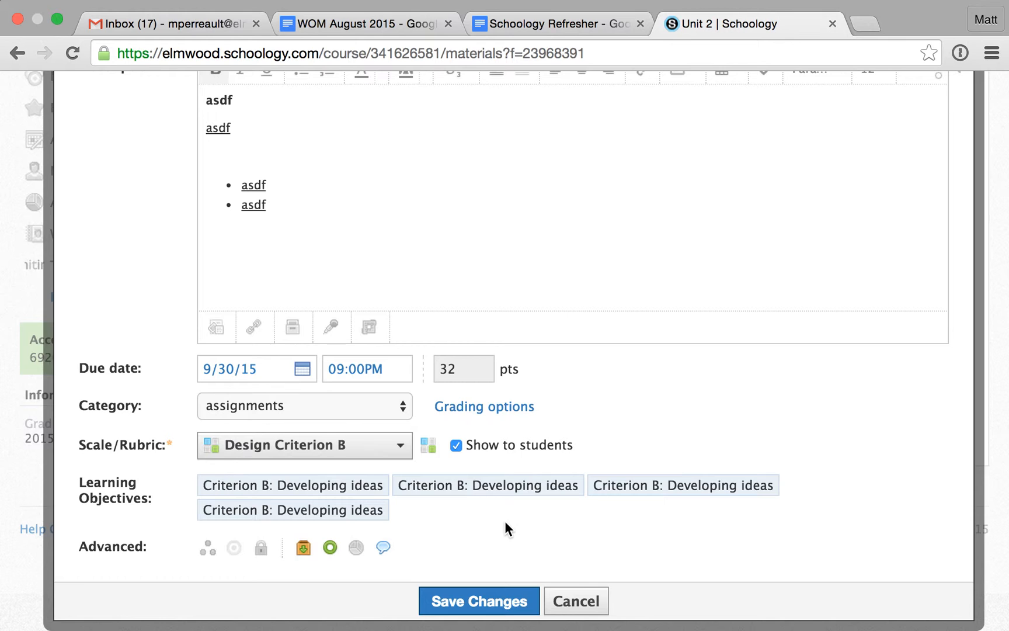
{"action": "left_click", "coordinate": [485, 590]}
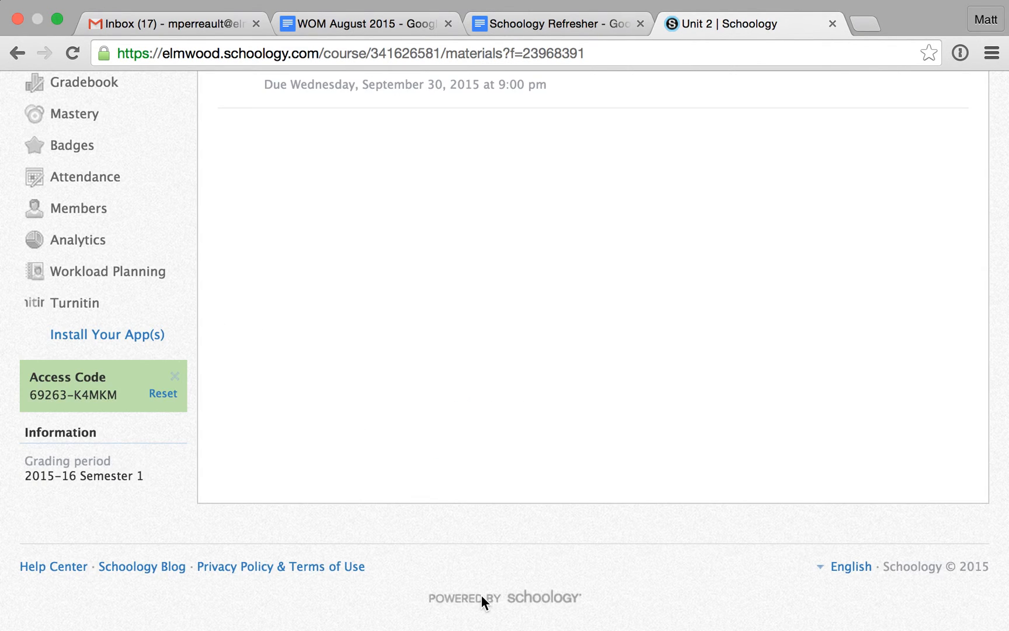